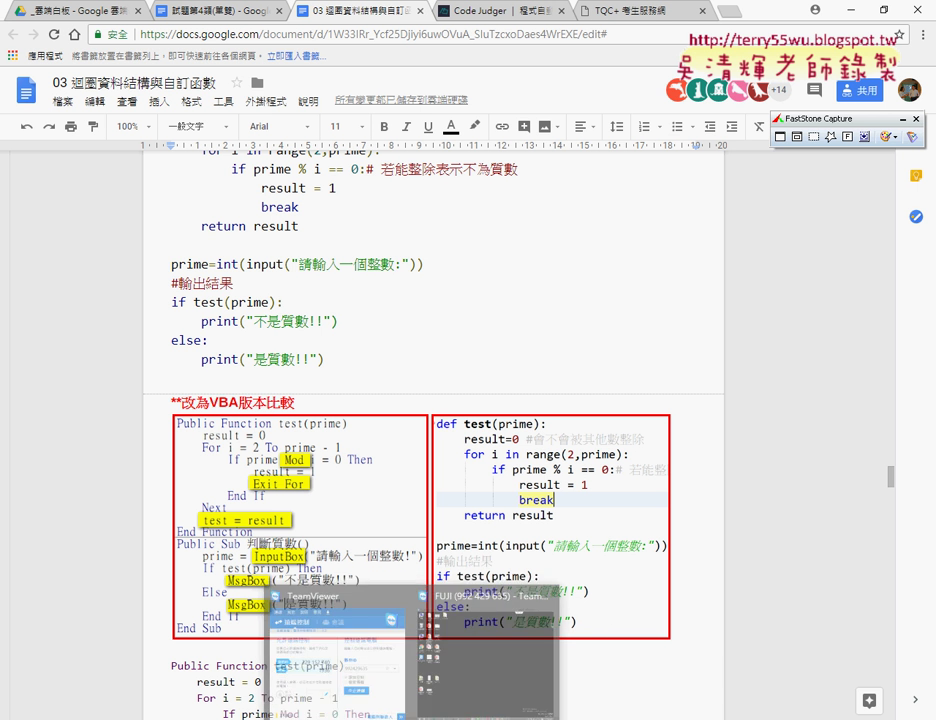
Bring the VBA editor in front of Excel, shift it right, and run the 判斷質數 macro with F5.
mouse_move(510, 719)
click(587, 655)
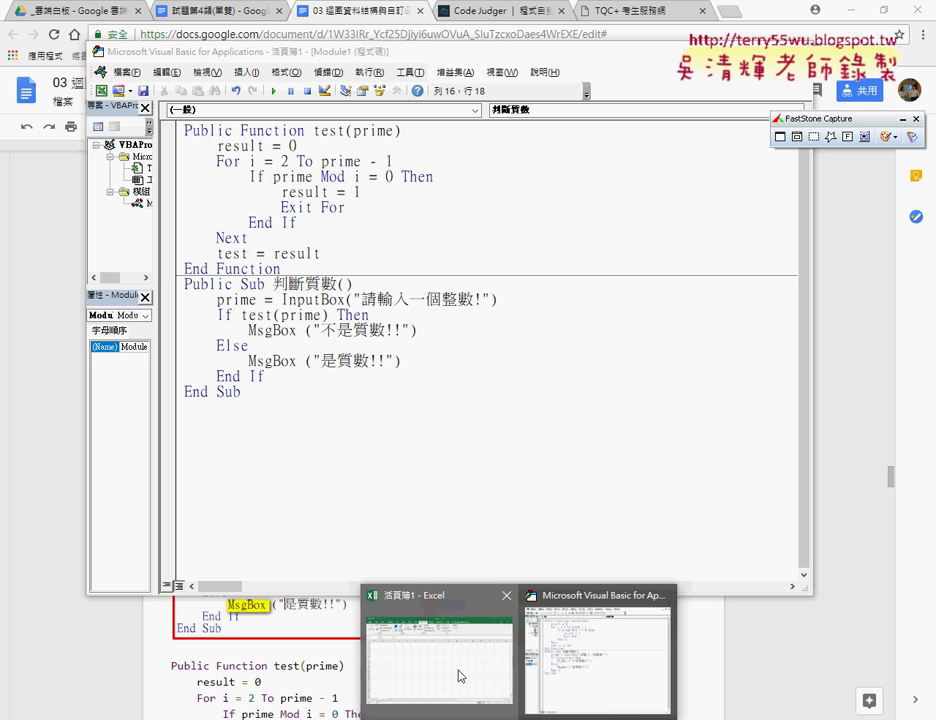
click(457, 672)
click(590, 650)
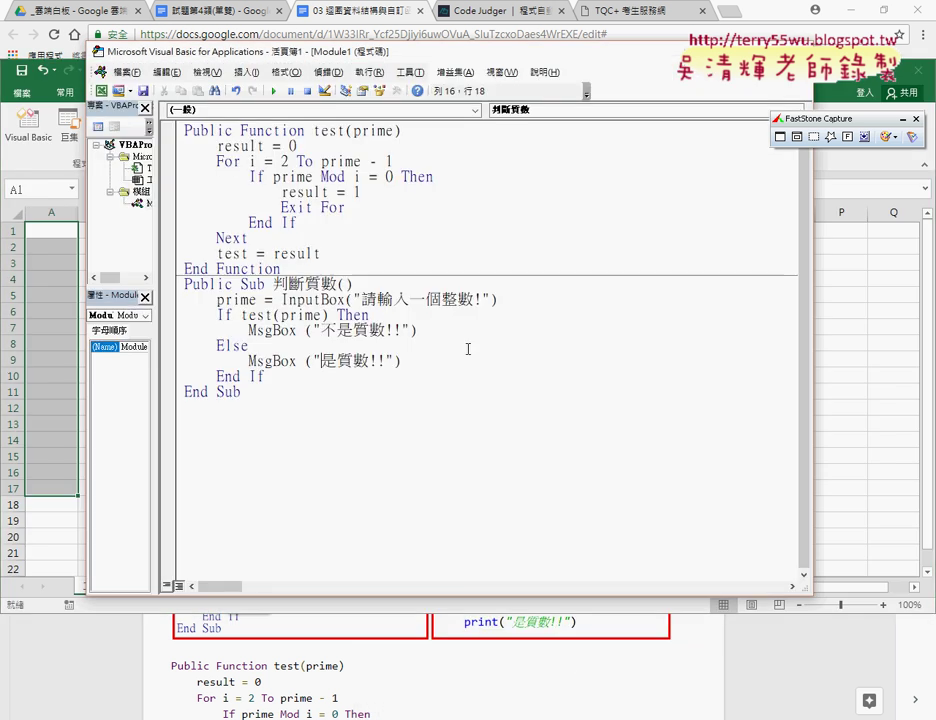
drag(438, 53, 540, 60)
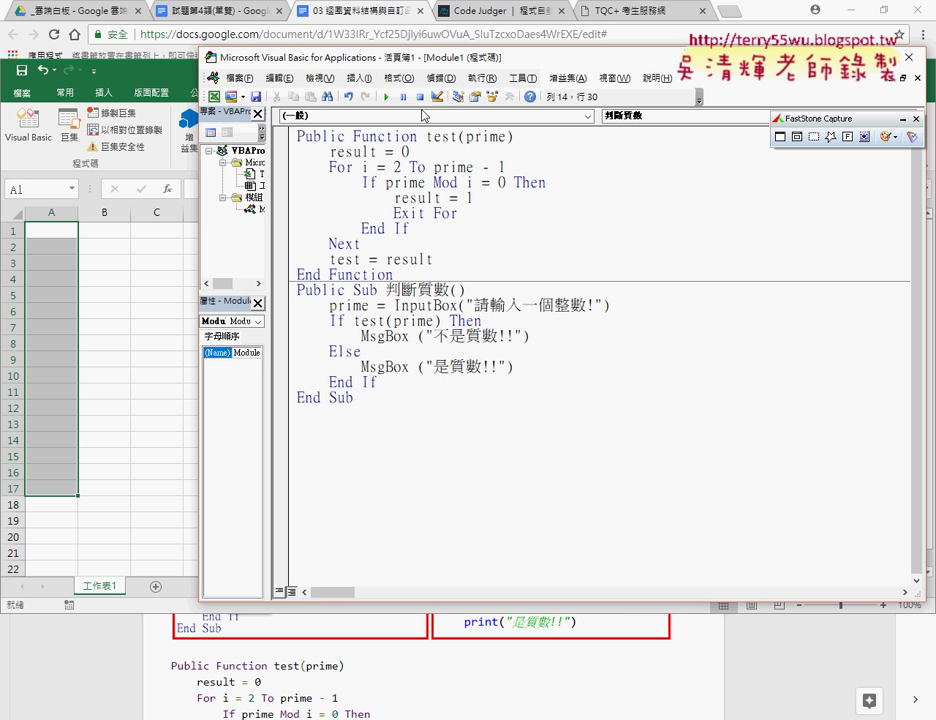
key(F5)
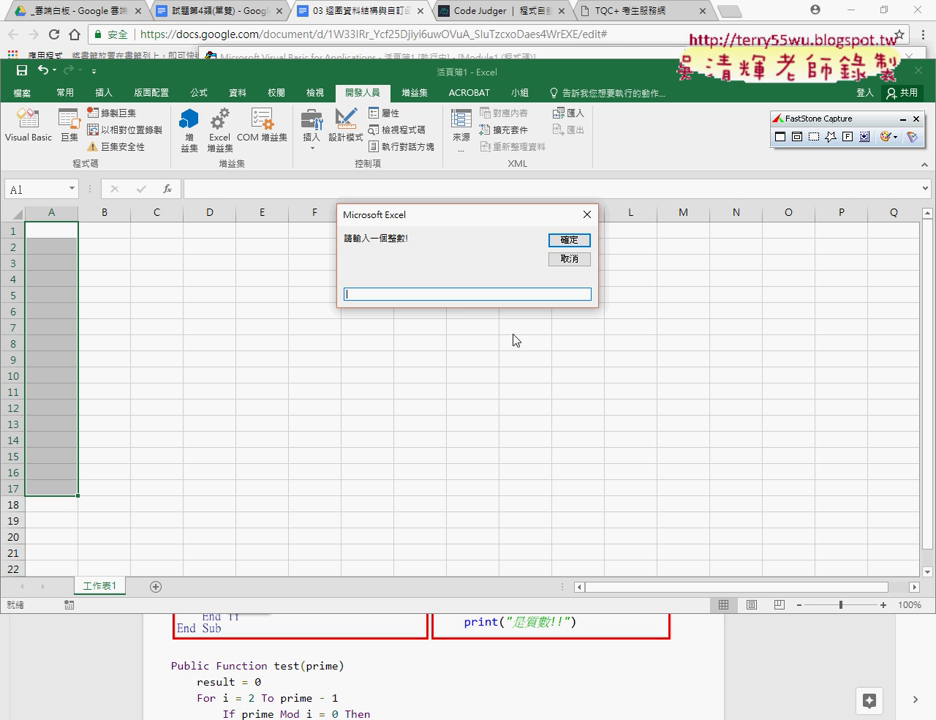
Enter 25 at the integer prompt and dismiss the 不是質數!! result.
text(25)
key(Return)
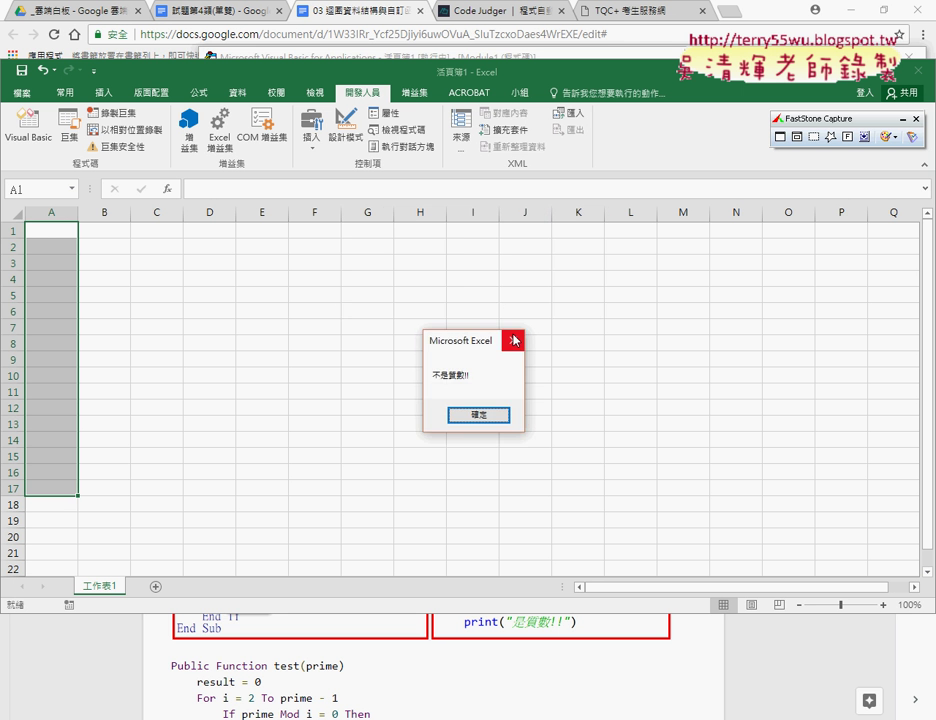
click(489, 417)
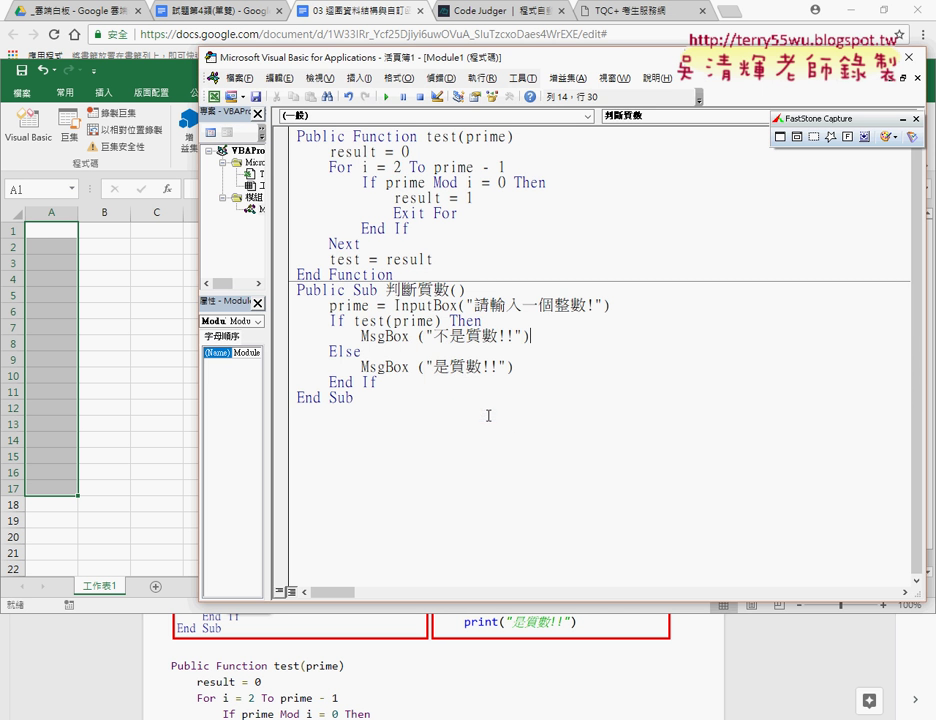
Rerun the macro with 5 and dismiss the 是質數!! result.
click(385, 98)
text(5)
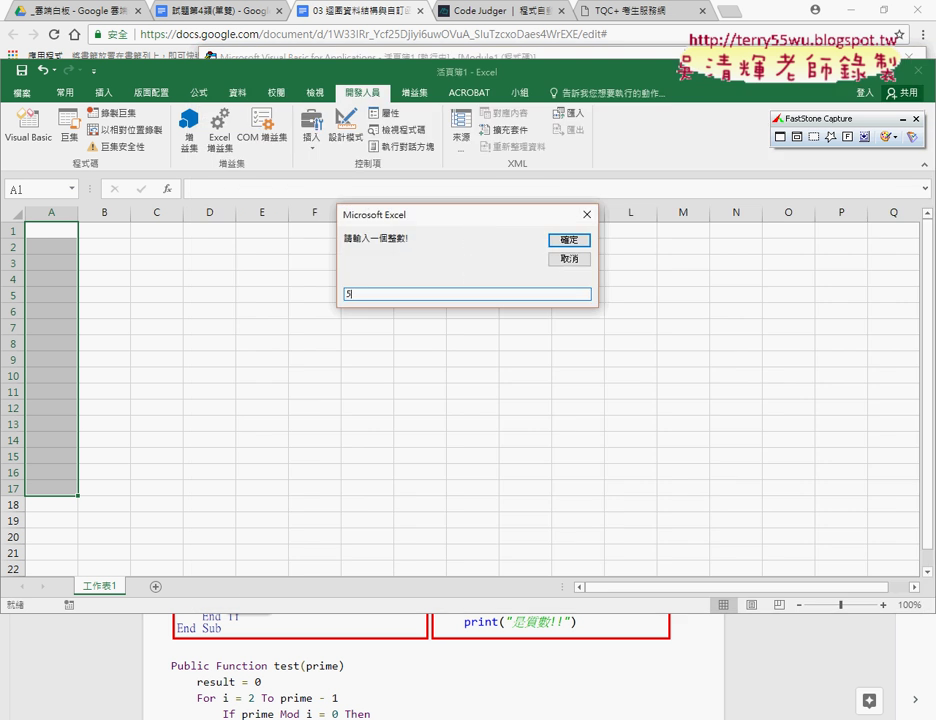
key(Return)
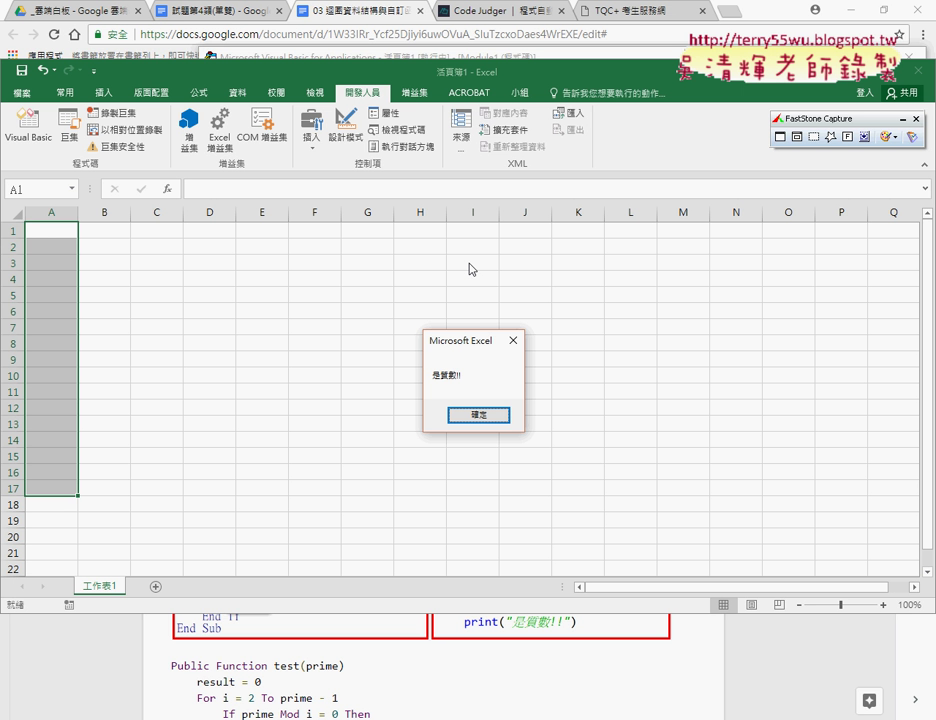
click(484, 418)
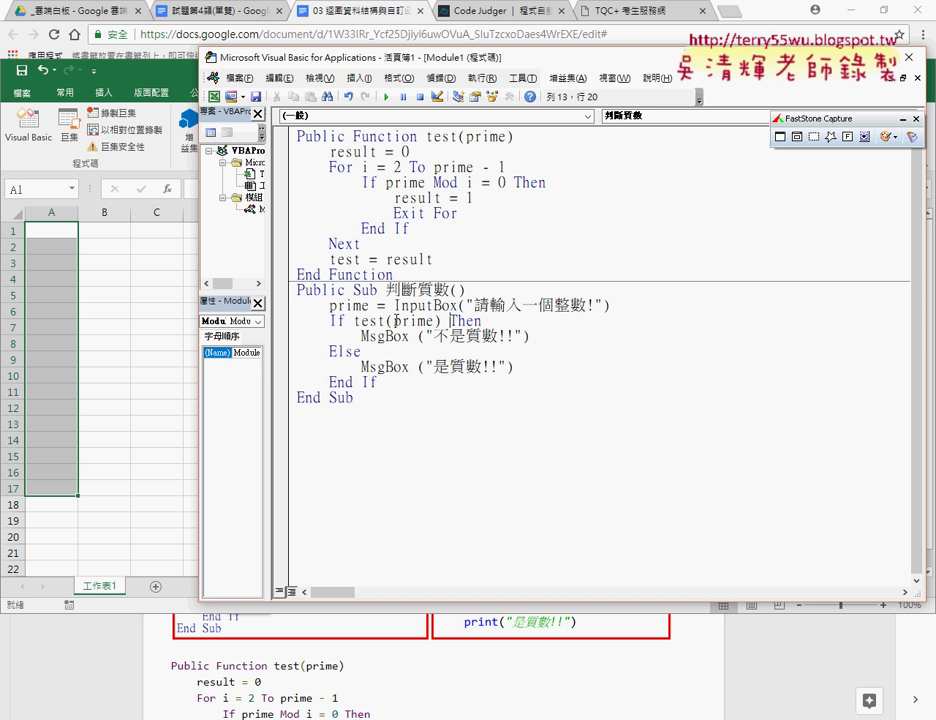
Widen the Project pane, open Module1, and highlight InputBox, 判斷質數 and test(prime) in the code.
double_click(400, 305)
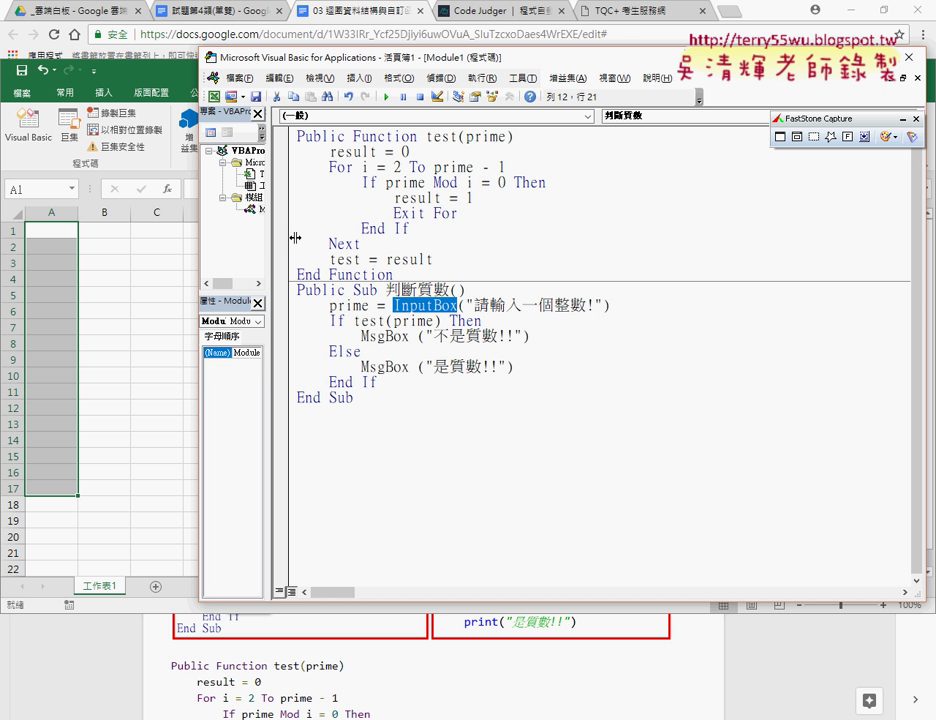
drag(295, 237, 322, 237)
click(270, 211)
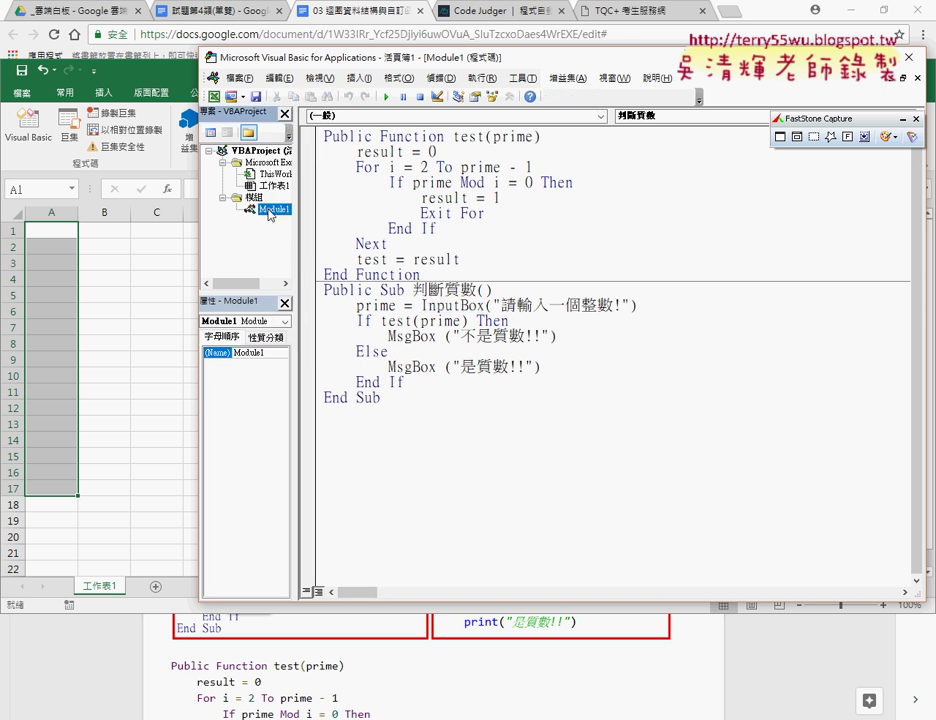
drag(412, 290, 477, 290)
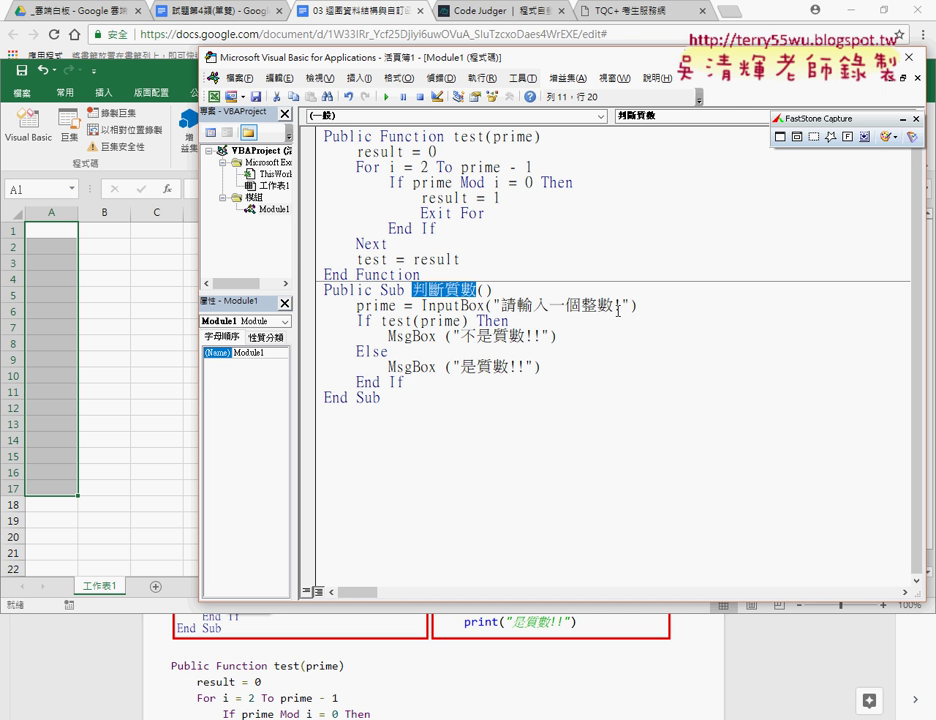
drag(460, 305, 484, 305)
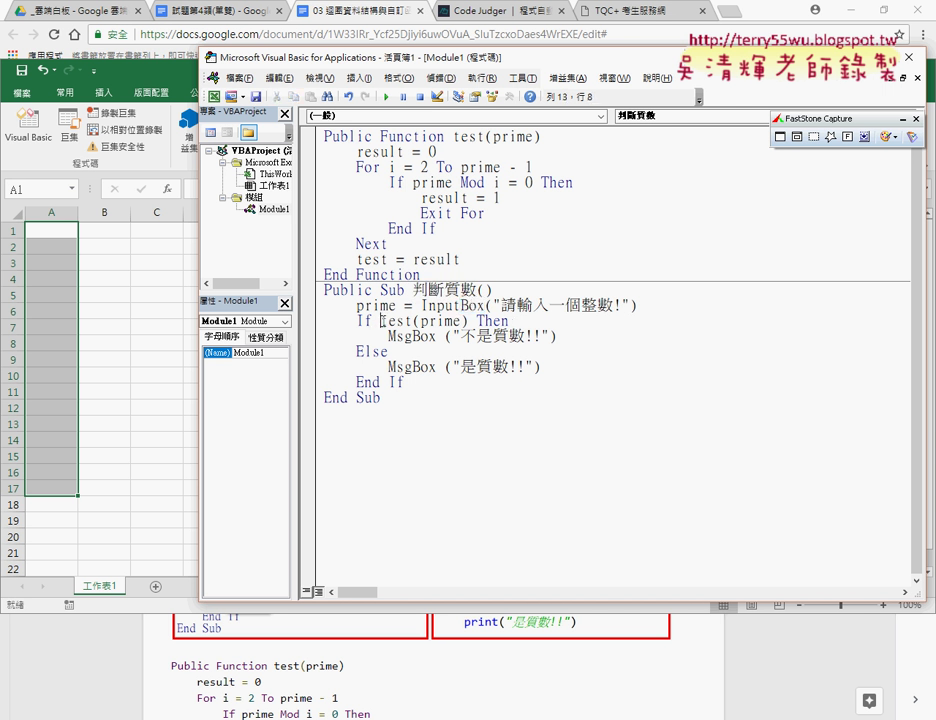
drag(381, 321, 468, 321)
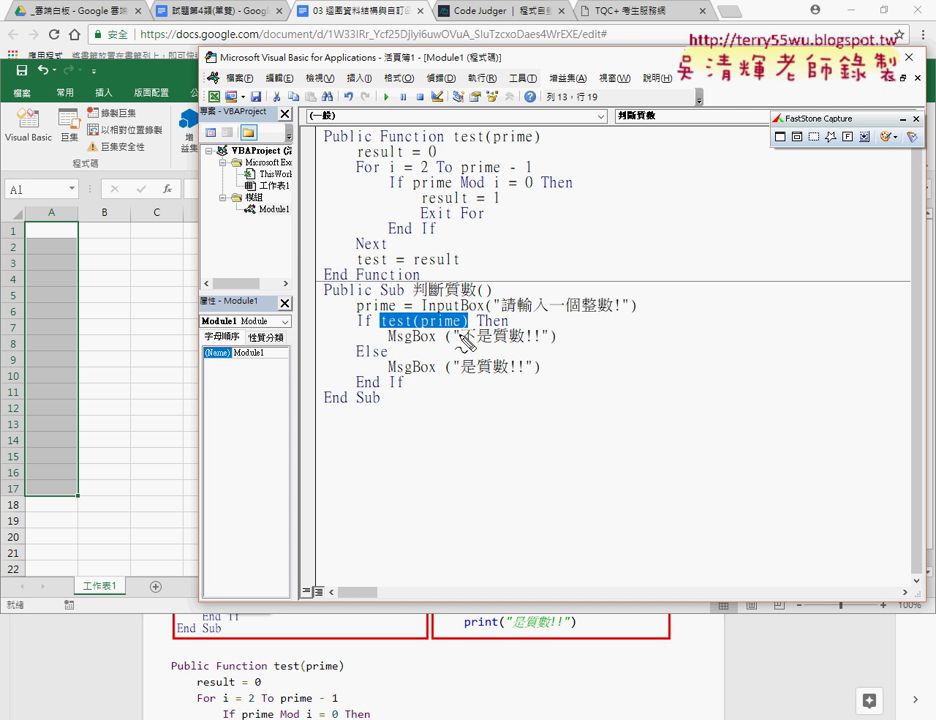
drag(460, 334, 398, 333)
drag(455, 283, 322, 286)
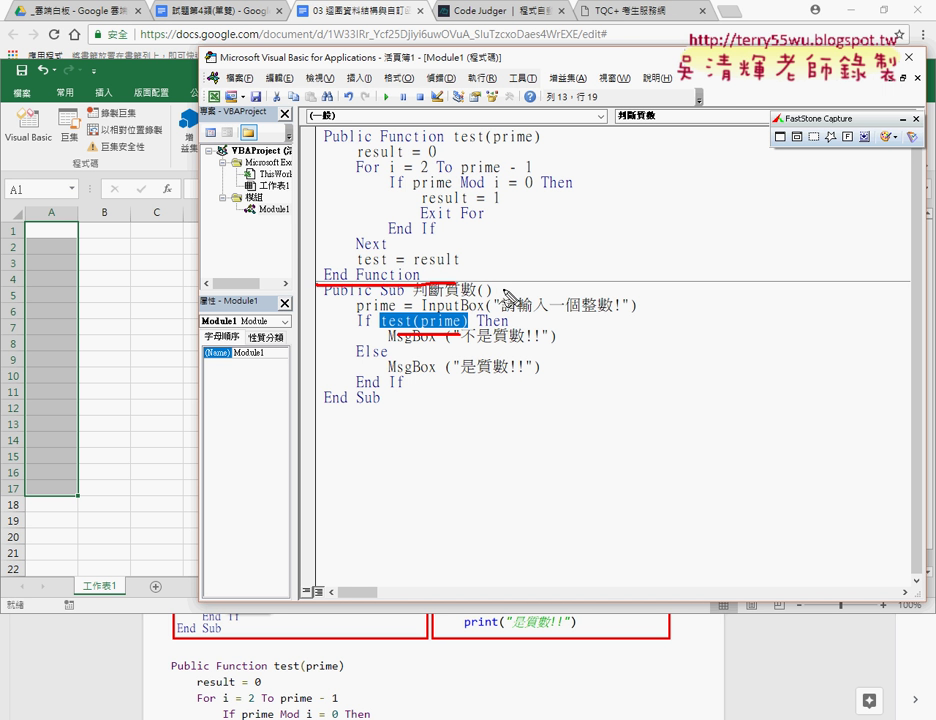
drag(465, 281, 625, 280)
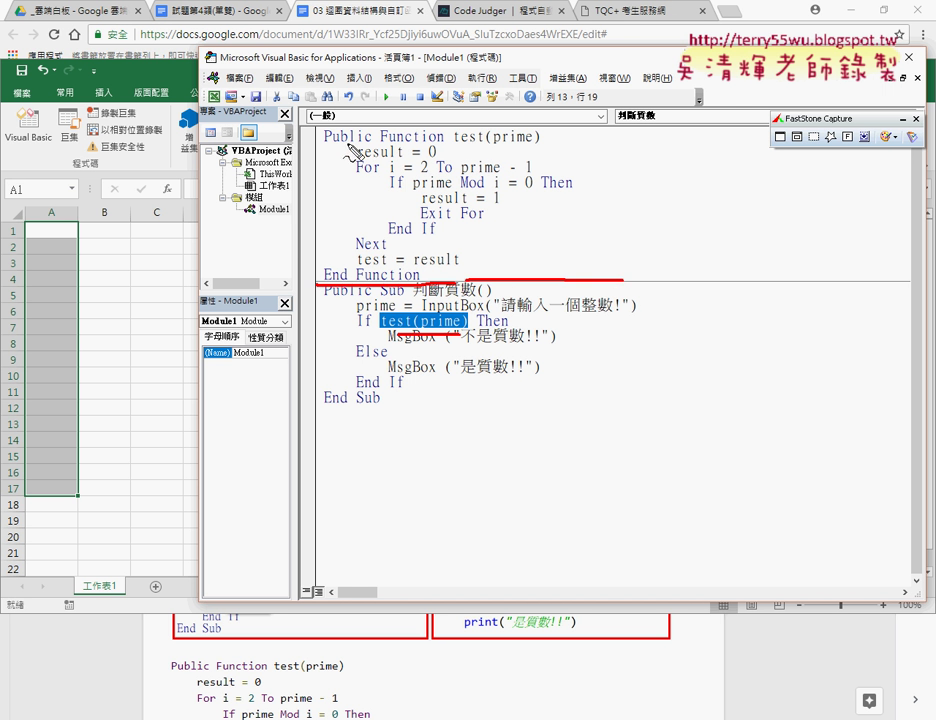
drag(381, 146, 537, 144)
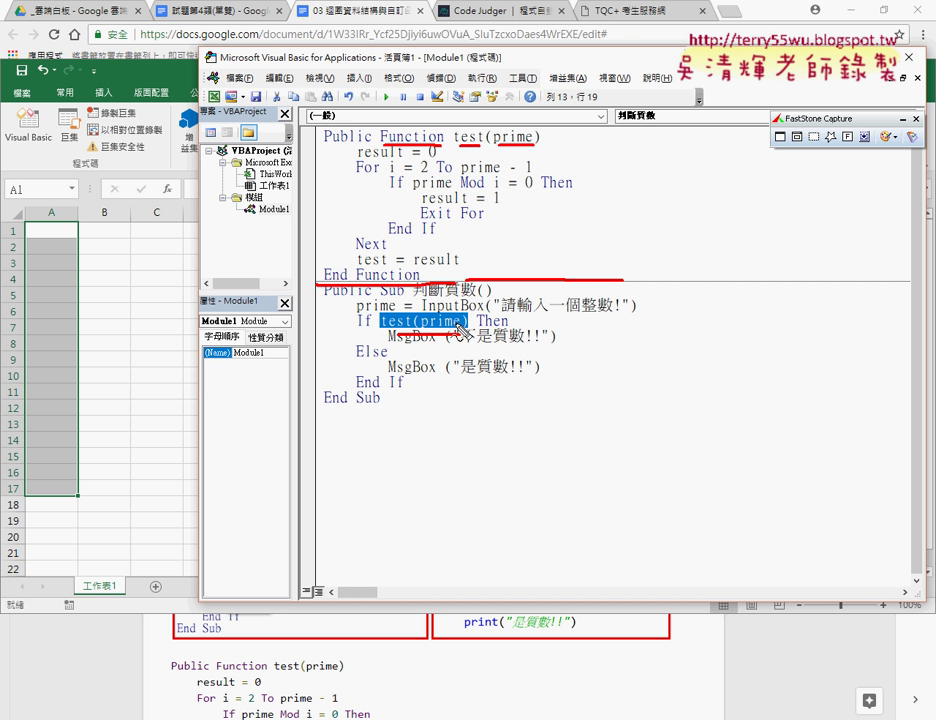
mouse_move(462, 323)
mouse_down()
mouse_move(620, 172)
mouse_move(528, 118)
mouse_up()
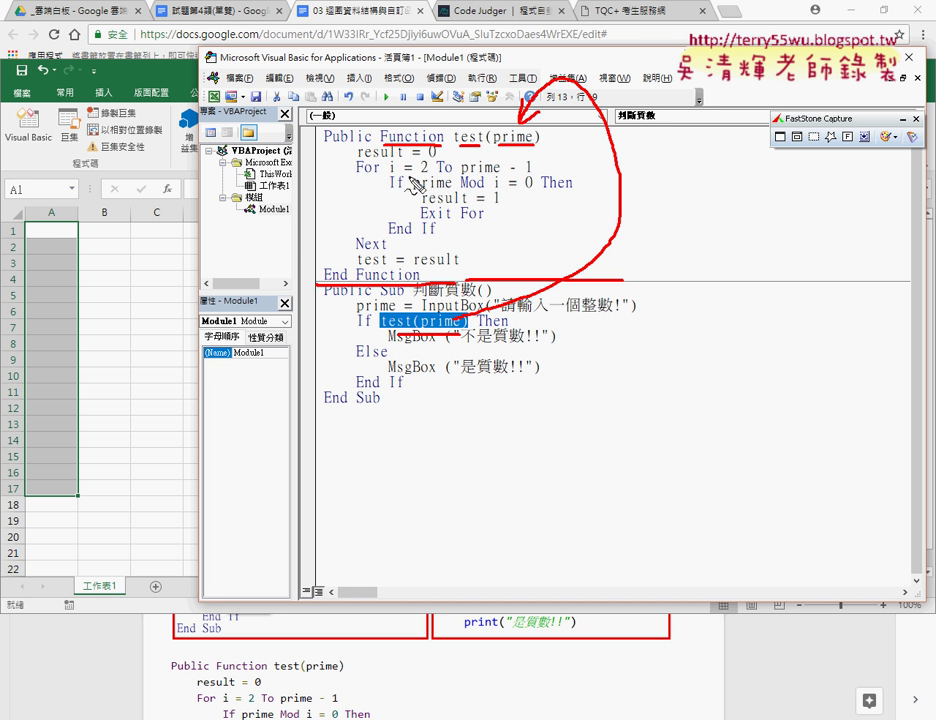
drag(418, 172, 533, 174)
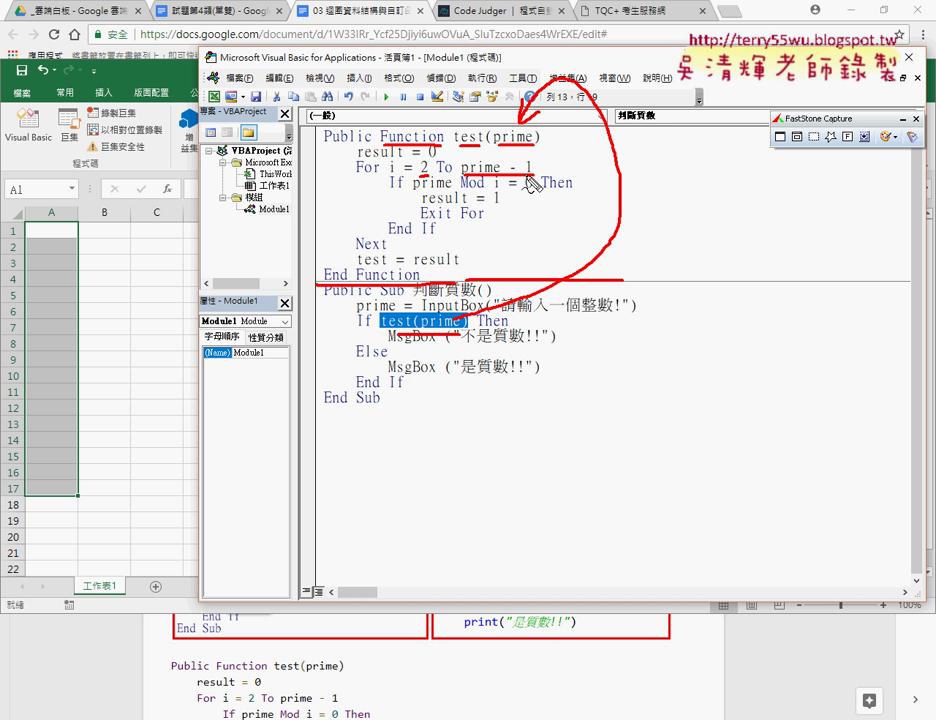
drag(460, 190, 484, 190)
drag(664, 168, 662, 172)
mouse_move(672, 165)
mouse_down()
mouse_move(664, 190)
mouse_move(680, 184)
mouse_up()
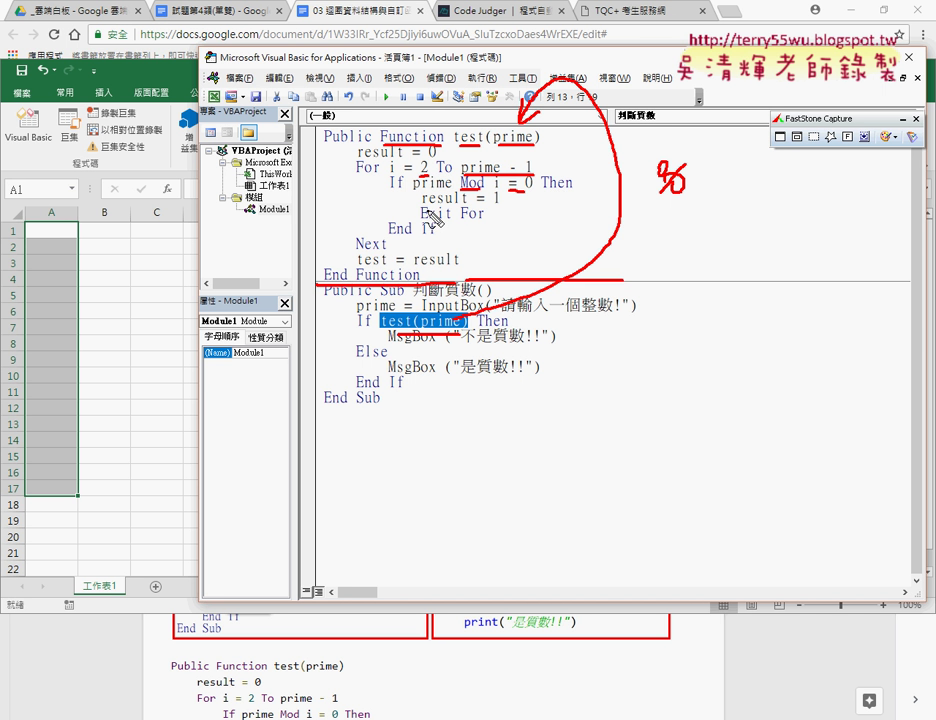
mouse_move(425, 207)
mouse_down()
mouse_move(500, 207)
mouse_move(421, 222)
mouse_up()
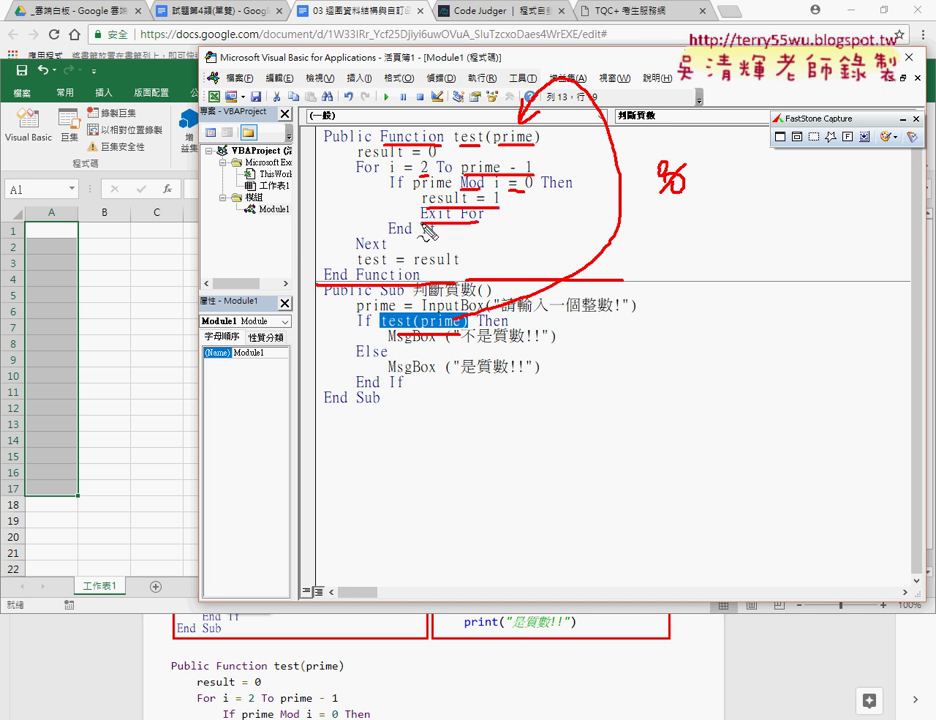
key(Escape)
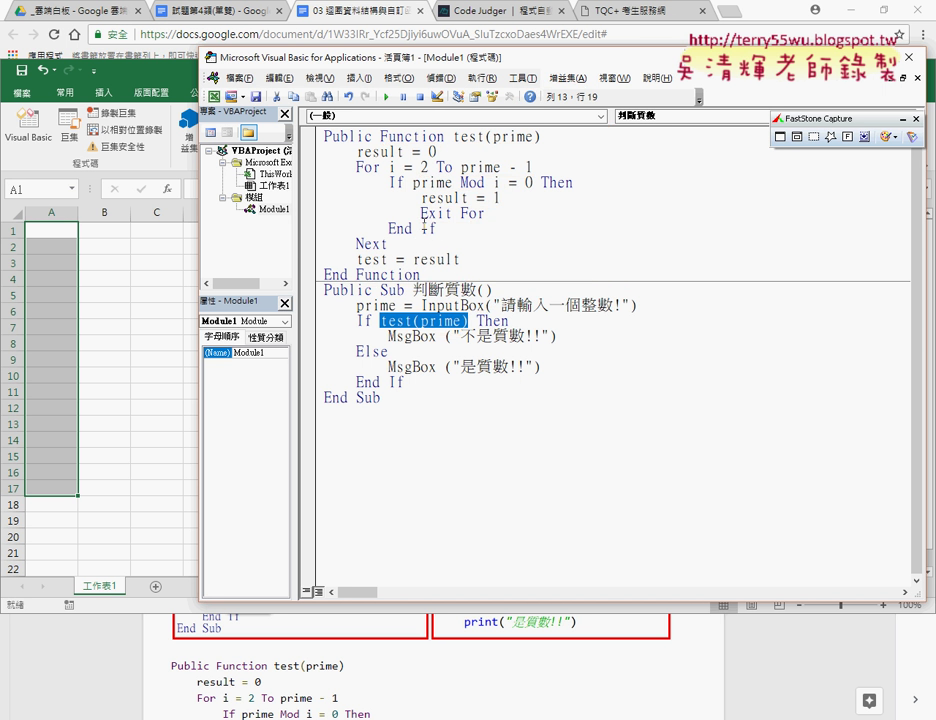
drag(421, 213, 484, 213)
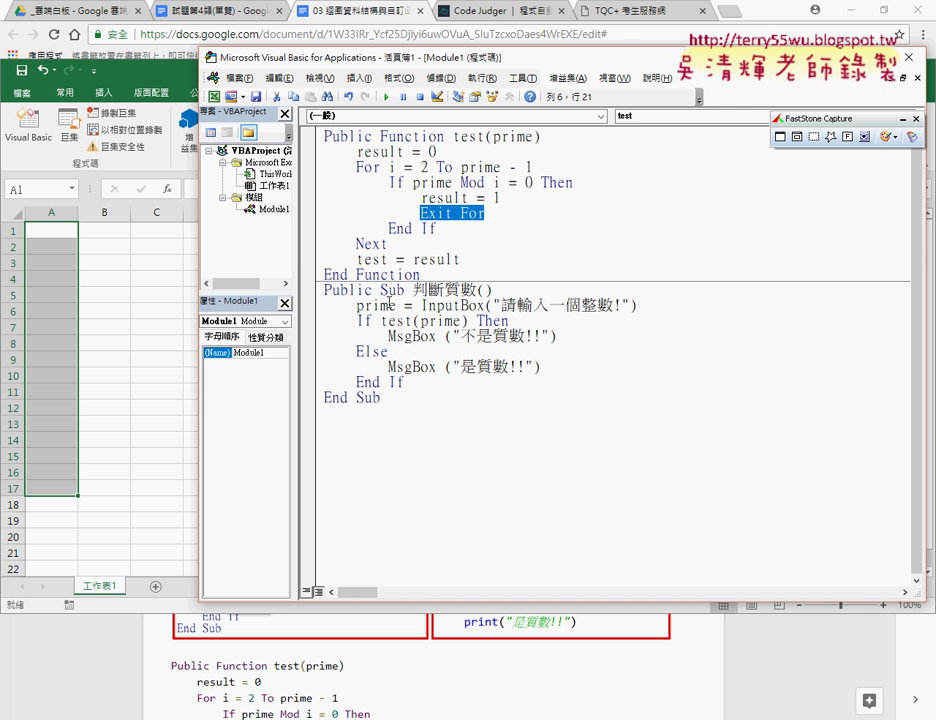
drag(452, 213, 424, 218)
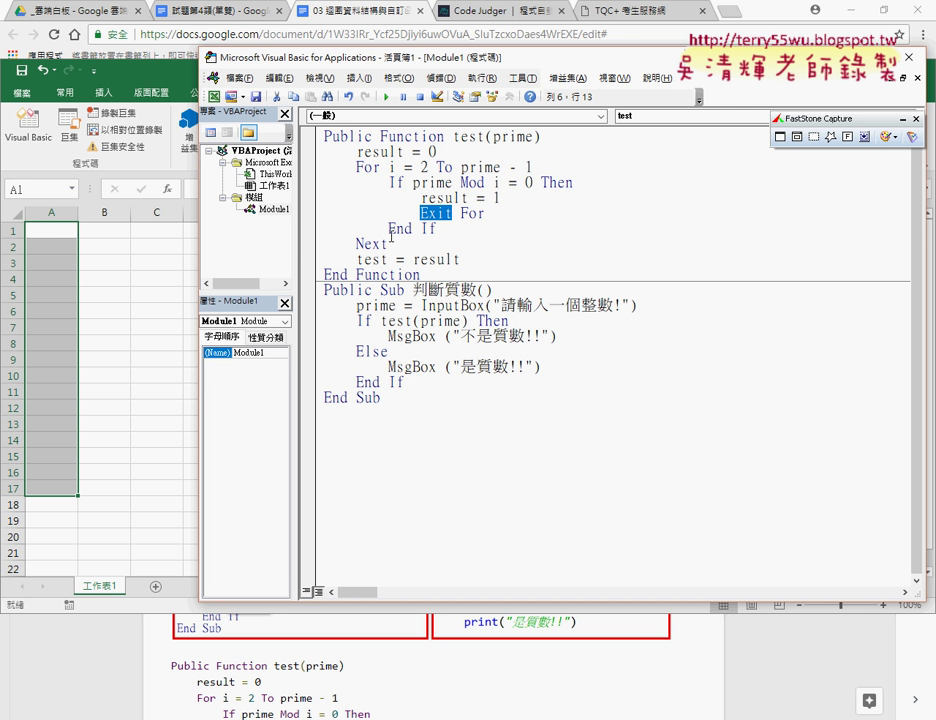
drag(460, 260, 412, 260)
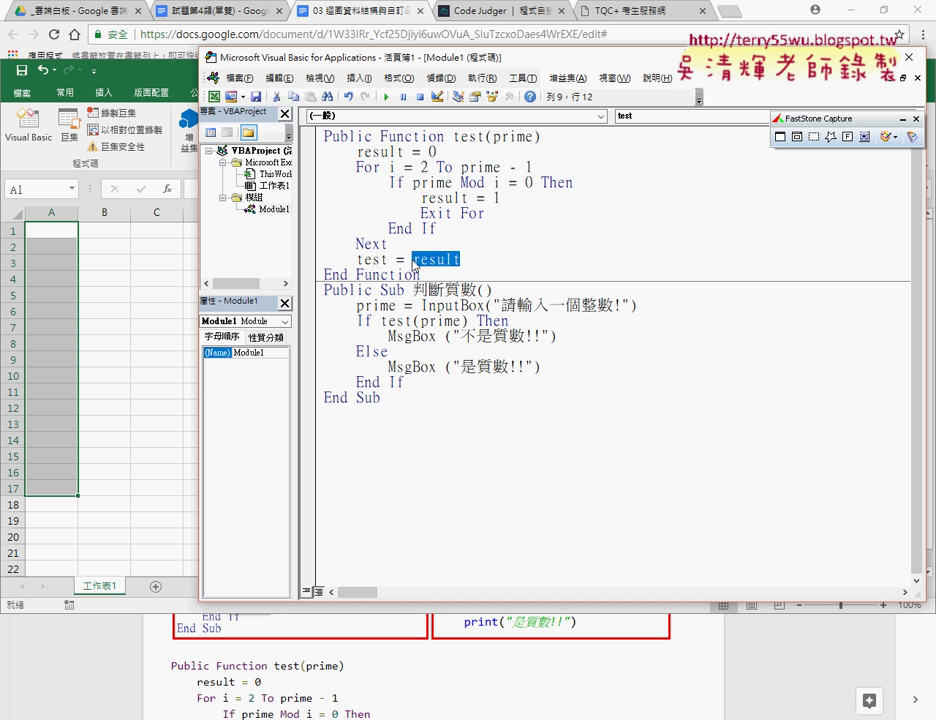
mouse_move(412, 263)
mouse_down()
mouse_move(398, 273)
mouse_move(386, 265)
mouse_up()
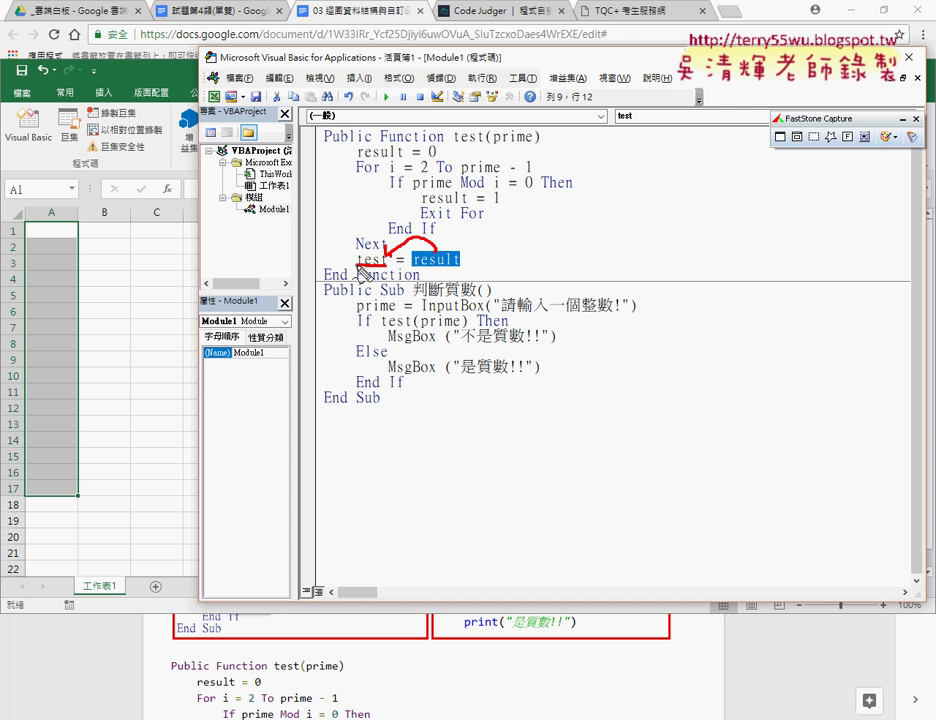
drag(455, 144, 487, 143)
key(Escape)
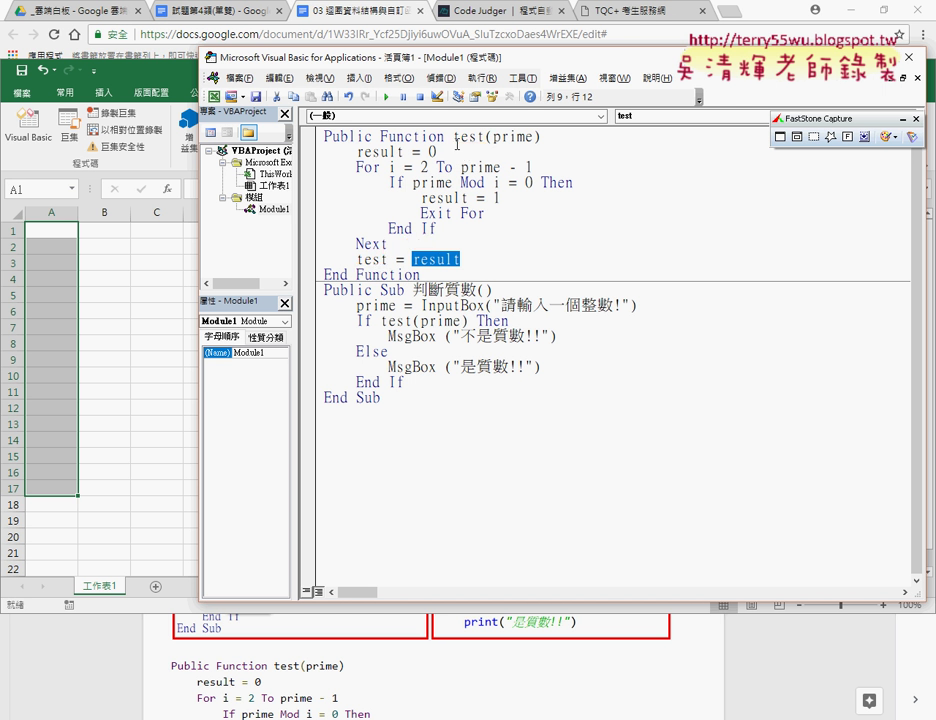
click(503, 356)
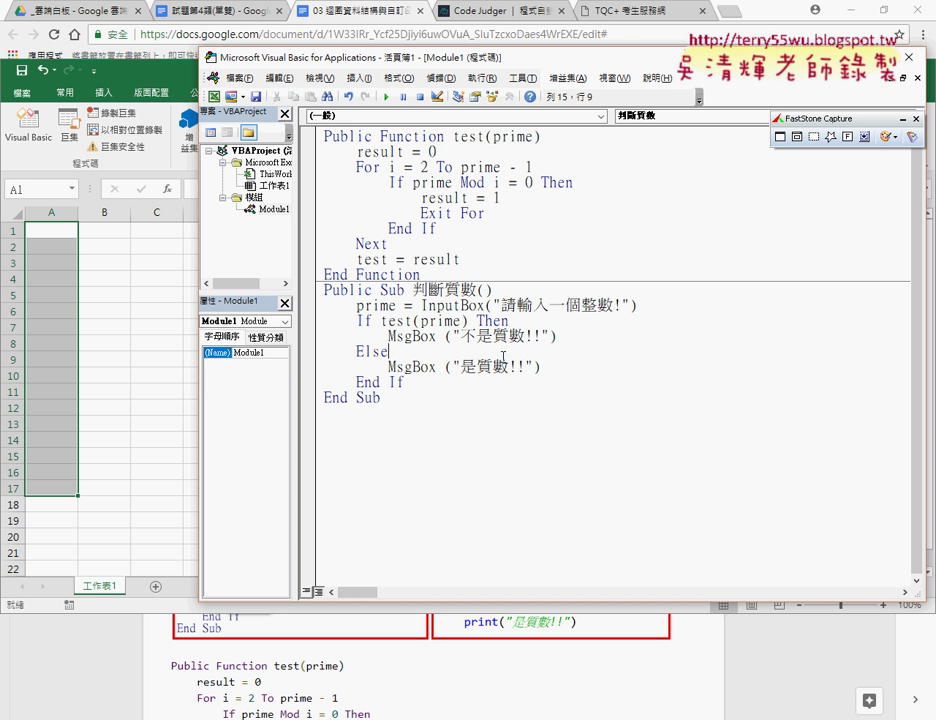
drag(443, 282, 323, 136)
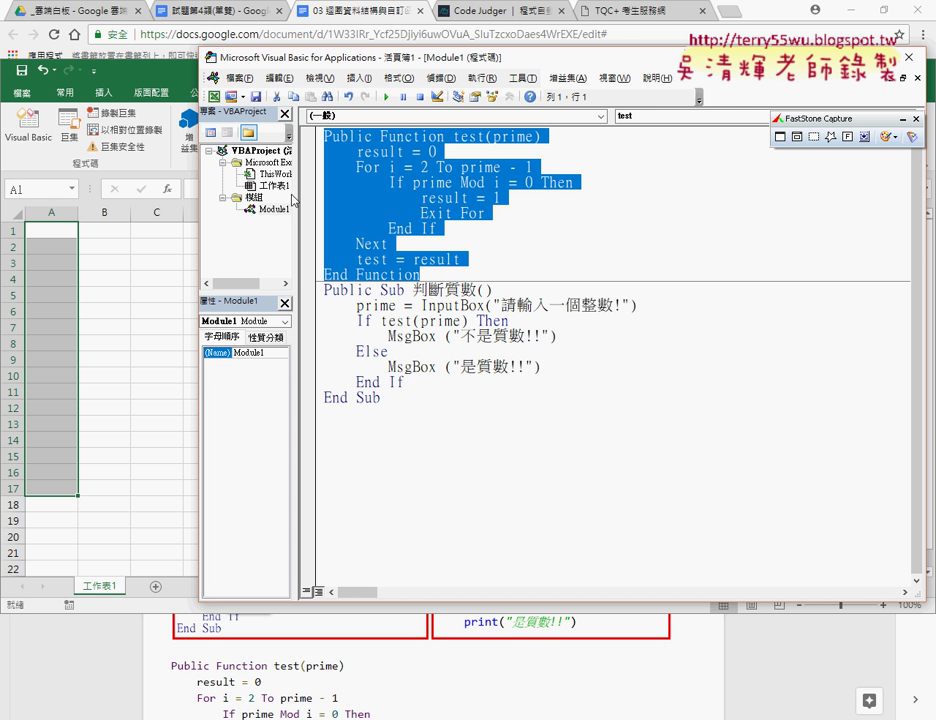
click(381, 137)
double_click(381, 137)
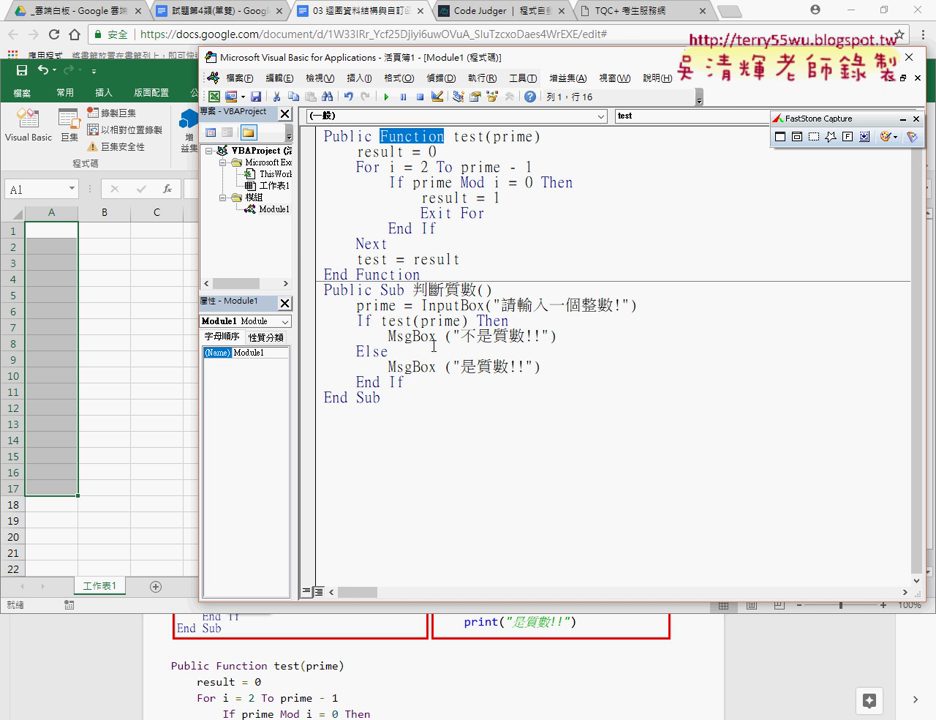
click(121, 247)
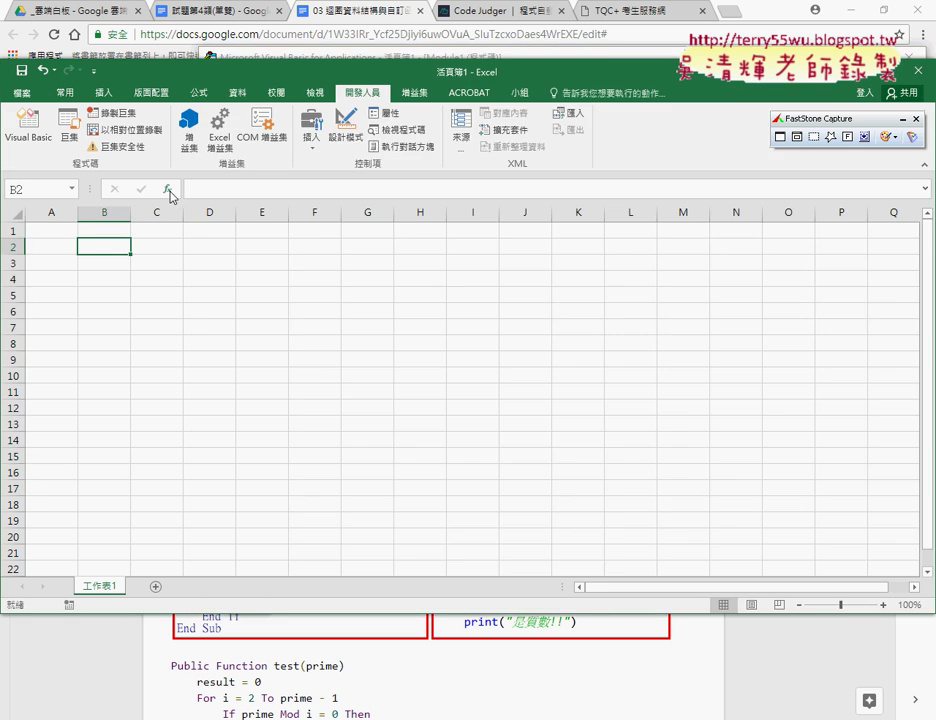
Confirm test is listed under User Defined functions, cancel, and type 1 in A1.
click(169, 190)
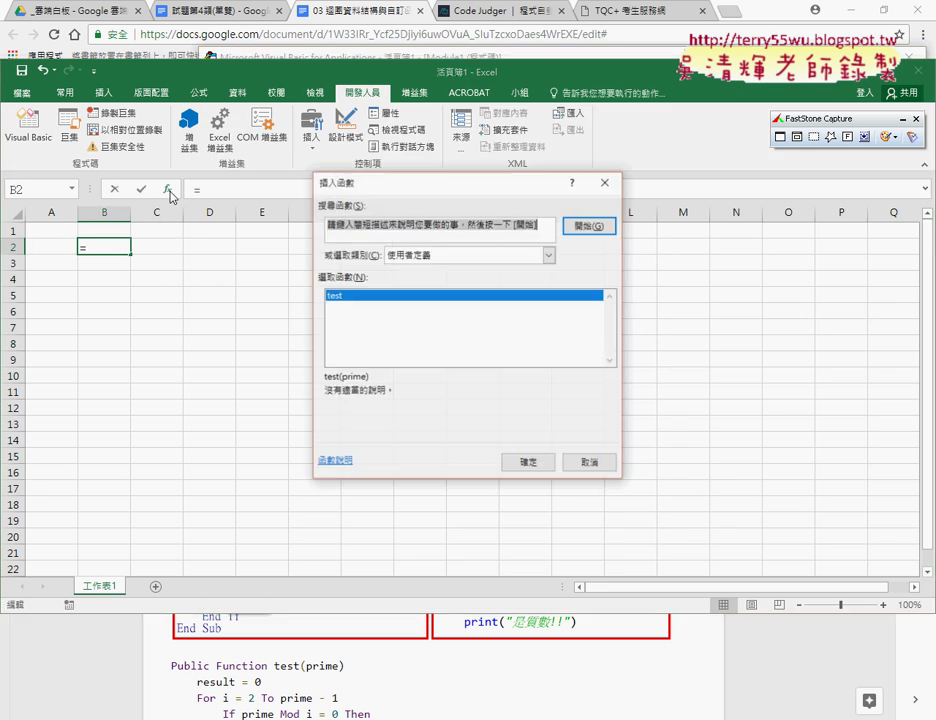
click(428, 256)
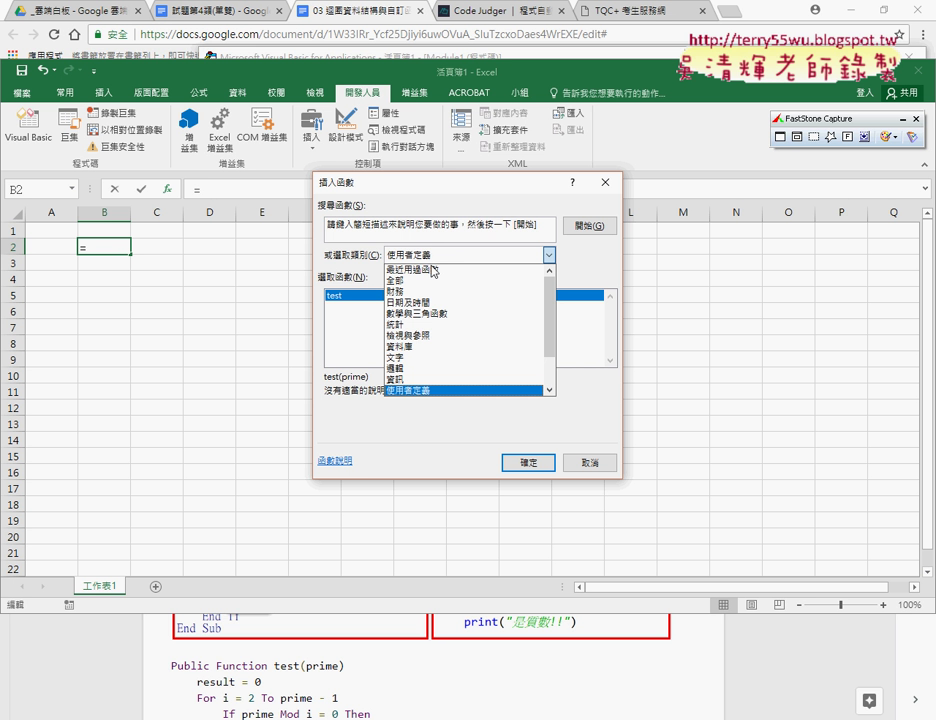
click(433, 391)
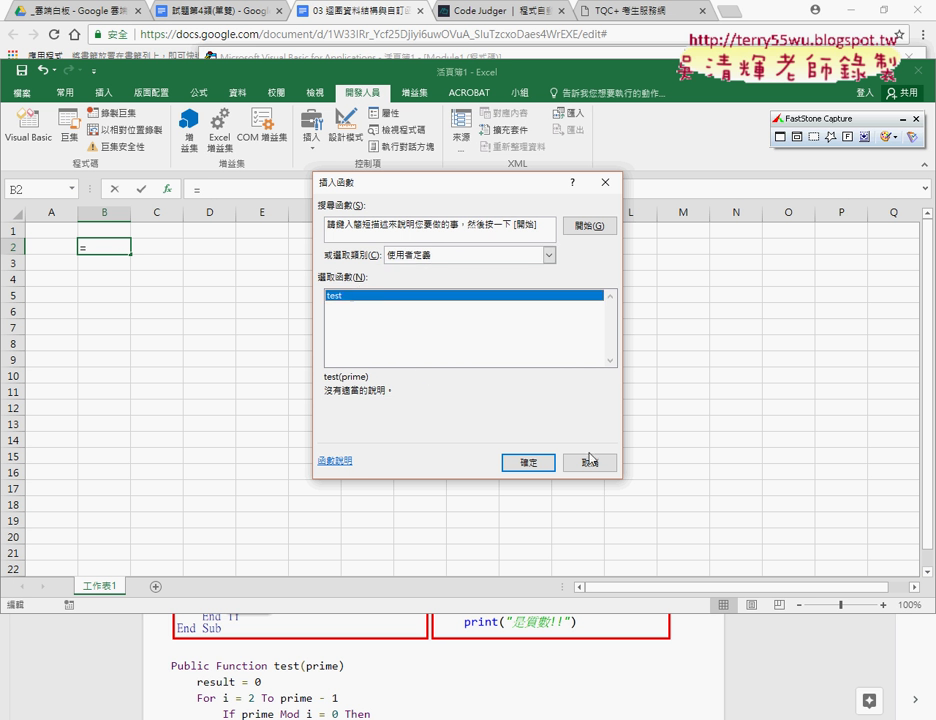
key(Escape)
click(70, 231)
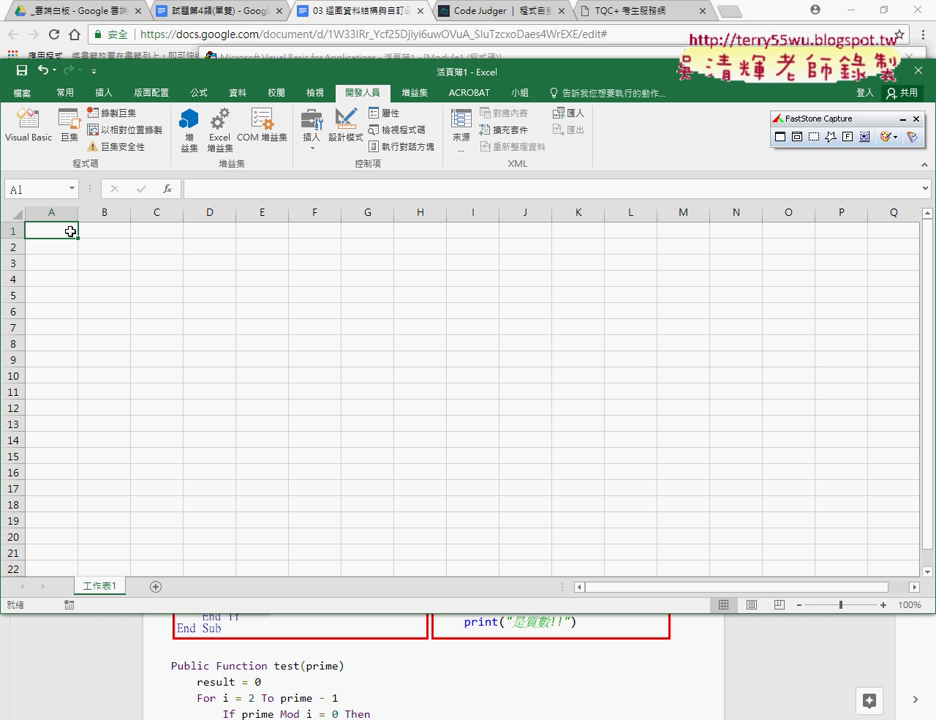
text(1)
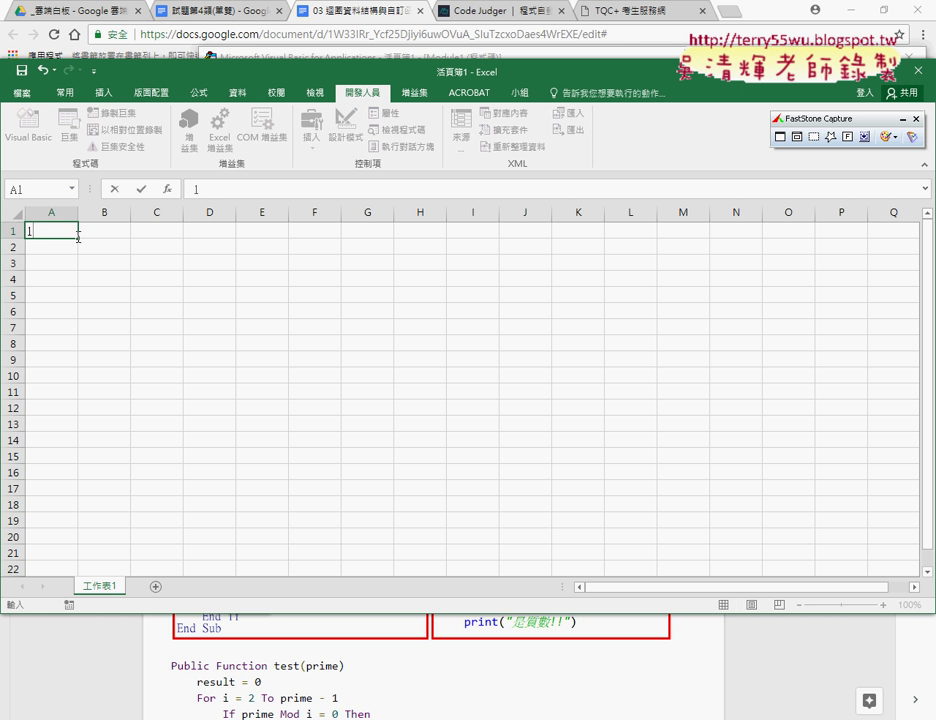
Fill A1:A30 with 1 to 30, then enter =test(A1) in B1 and copy it down column B.
mouse_move(78, 237)
mouse_down()
mouse_move(78, 605)
mouse_move(80, 508)
mouse_up()
scroll(186, 501, up, 4)
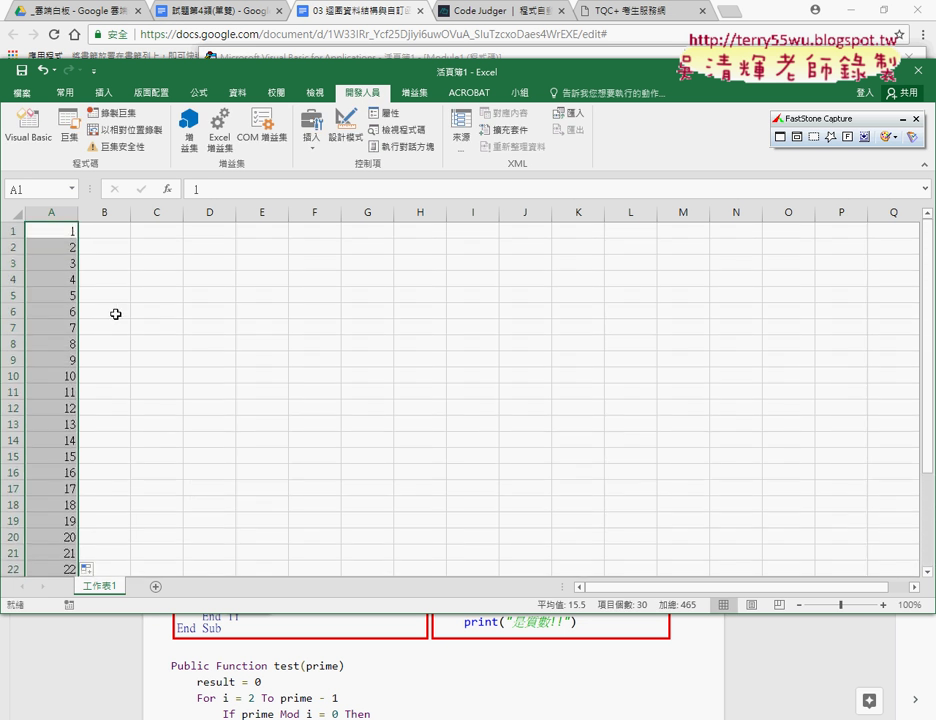
click(122, 230)
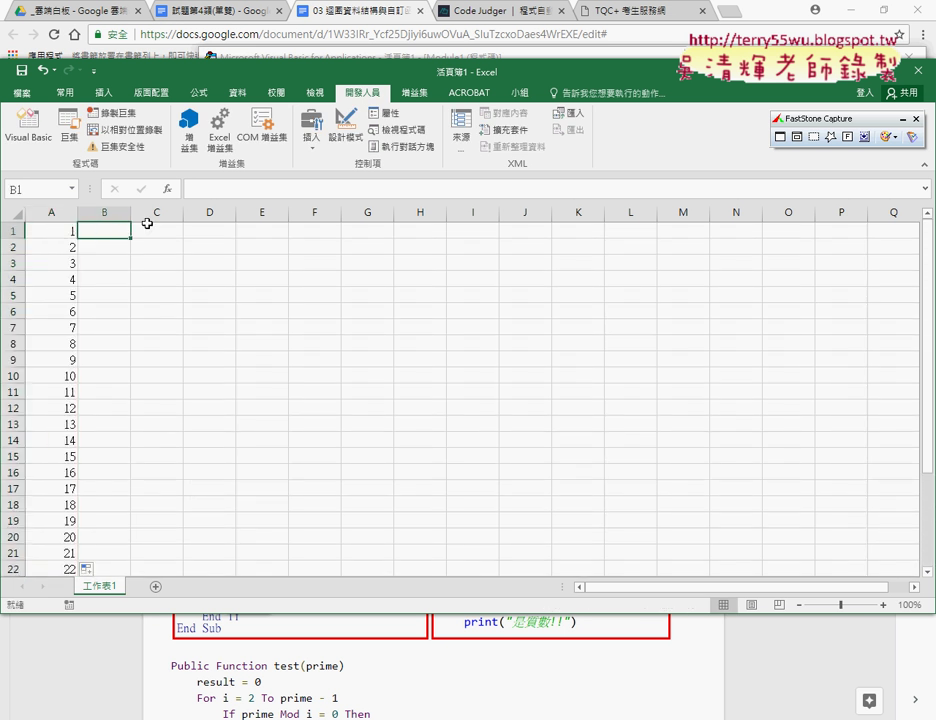
click(167, 188)
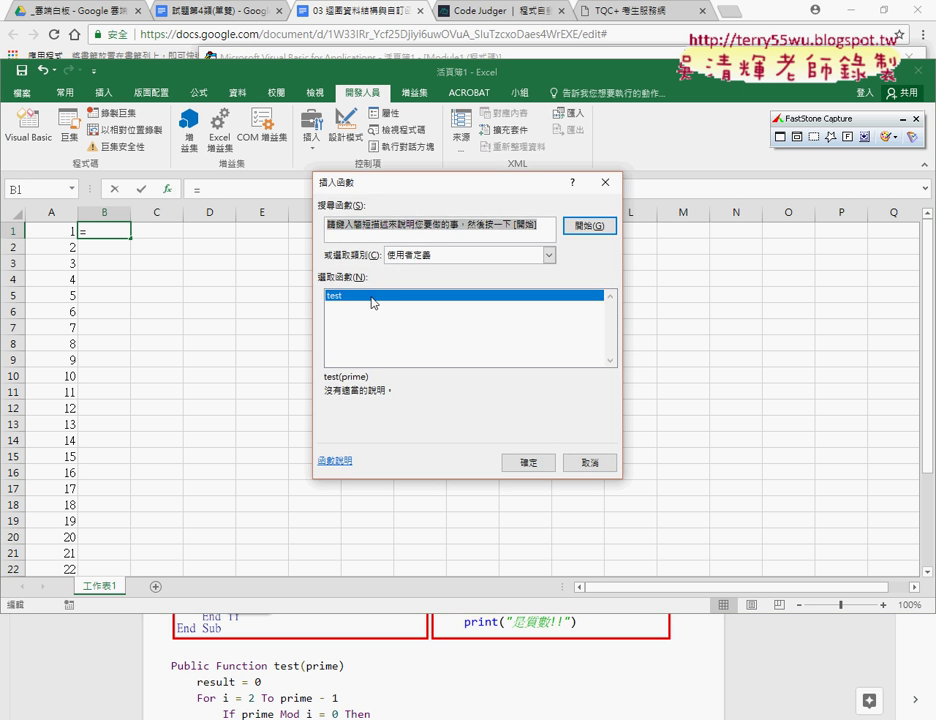
double_click(372, 298)
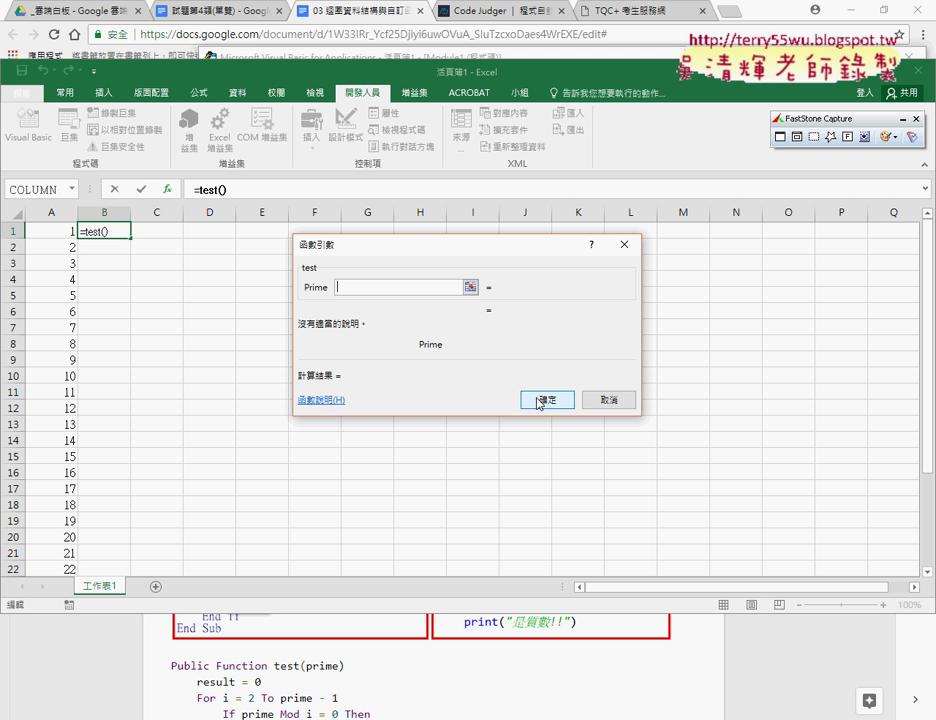
click(68, 232)
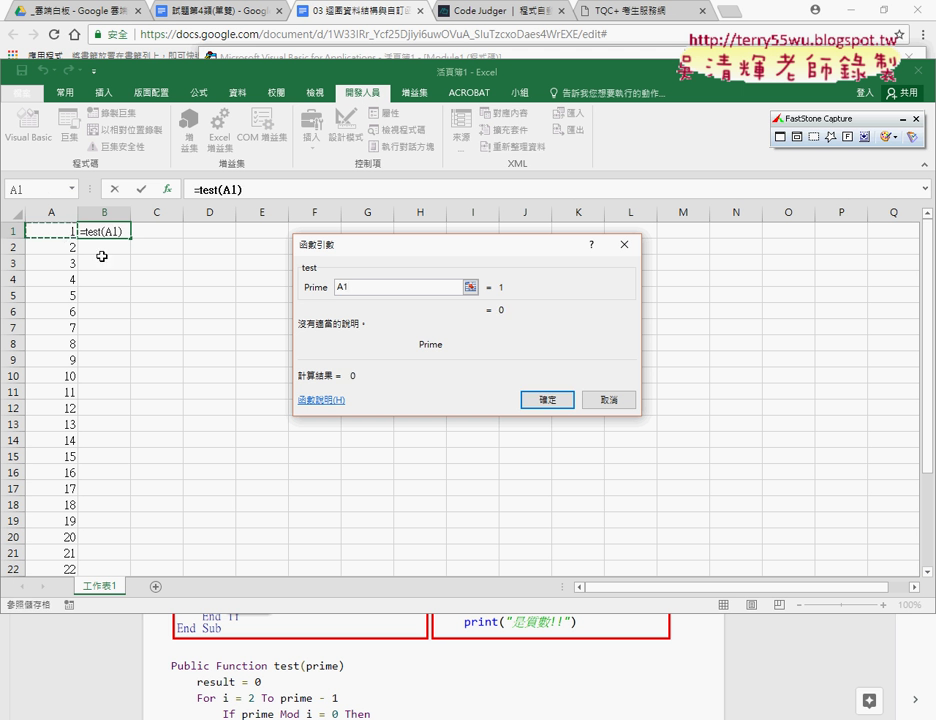
click(541, 397)
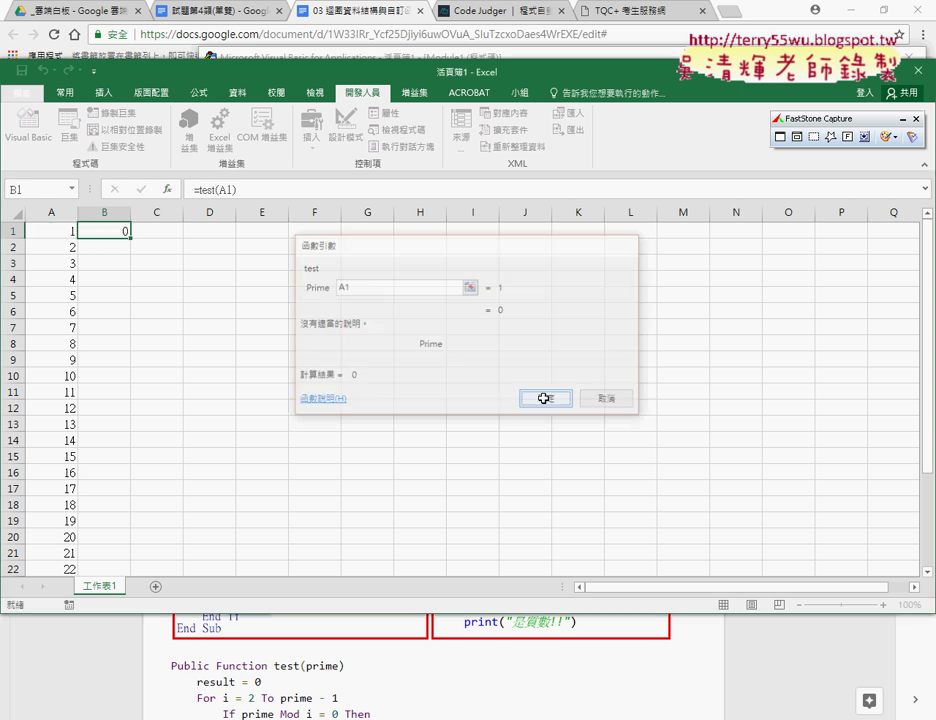
double_click(131, 238)
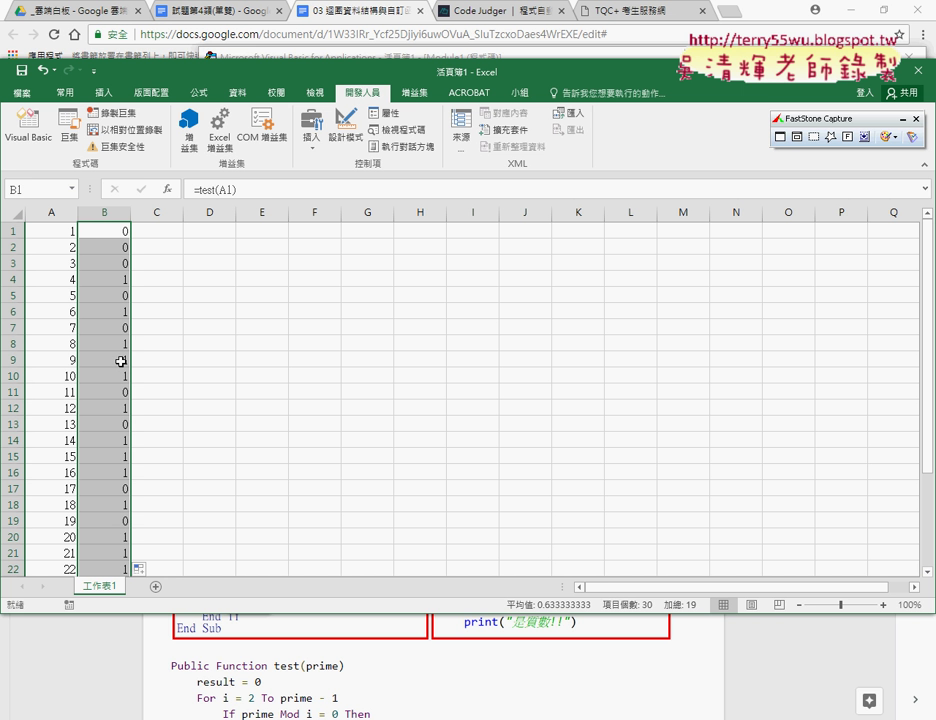
Delete the test results in B1:B30 and switch to the VBA editor.
click(123, 248)
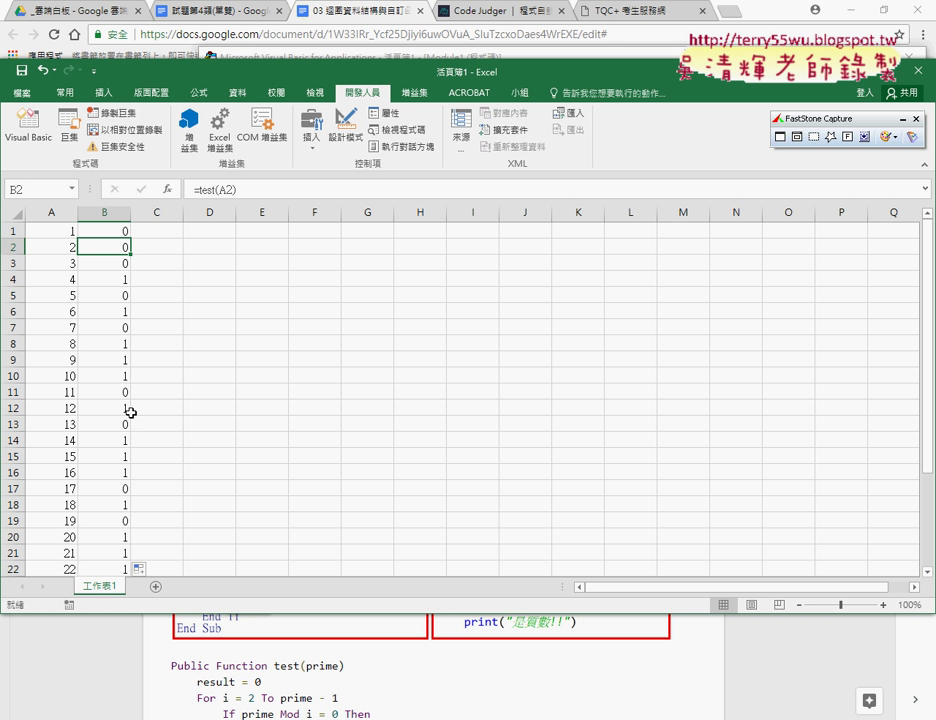
click(903, 118)
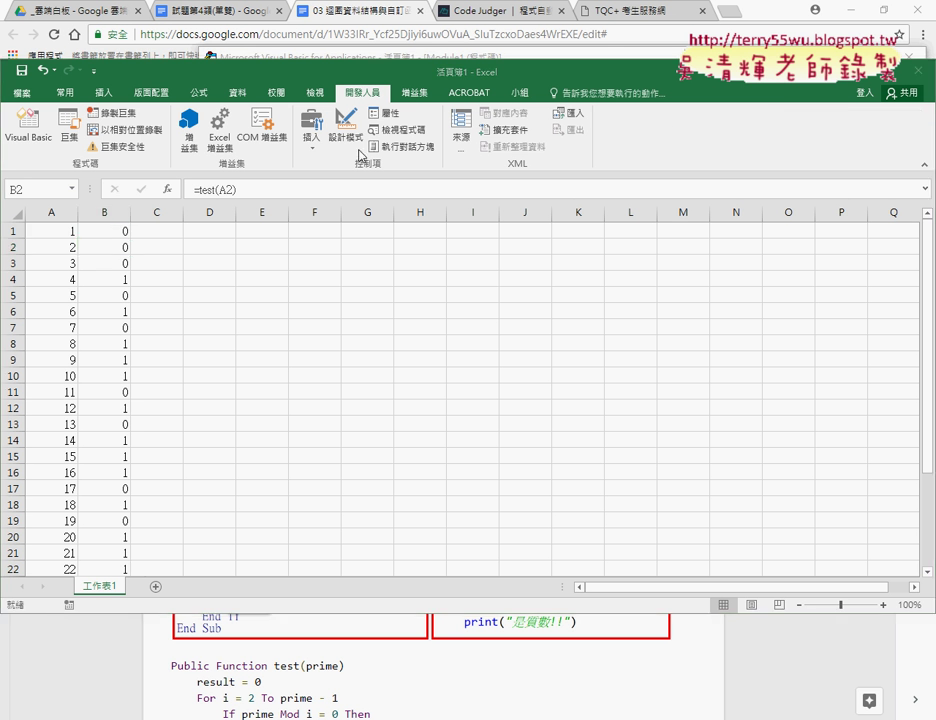
click(118, 231)
key(ctrl+shift+Down)
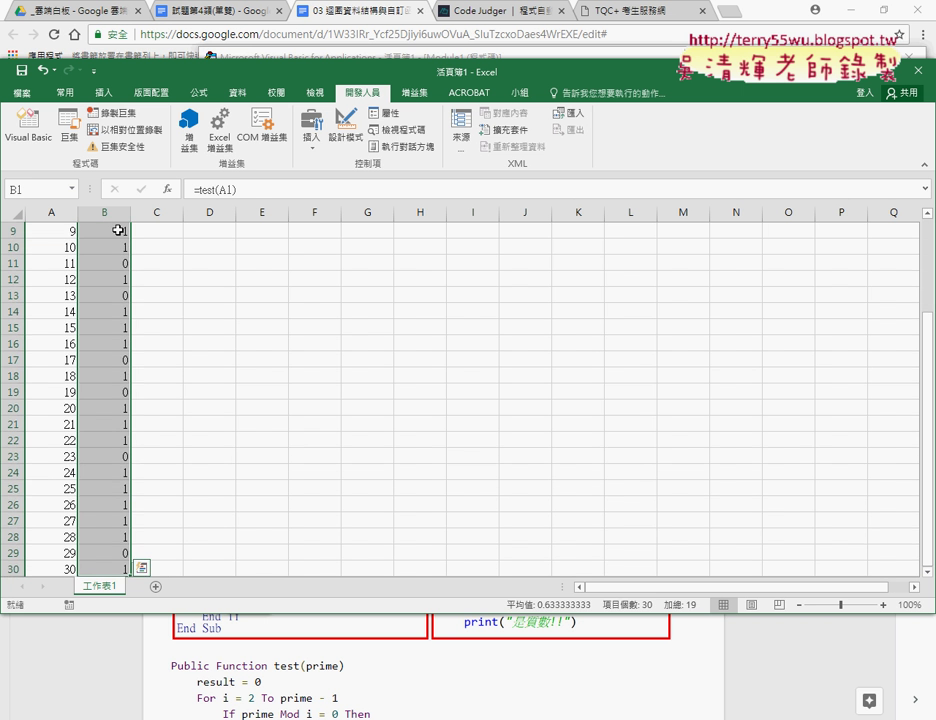
key(Delete)
scroll(118, 231, up, 3)
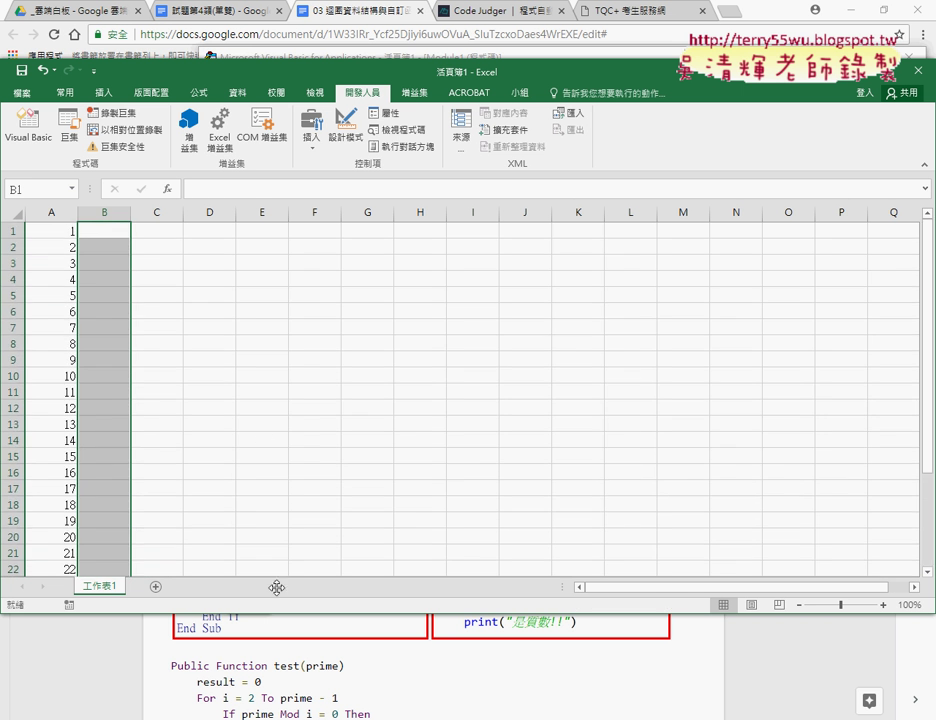
click(510, 715)
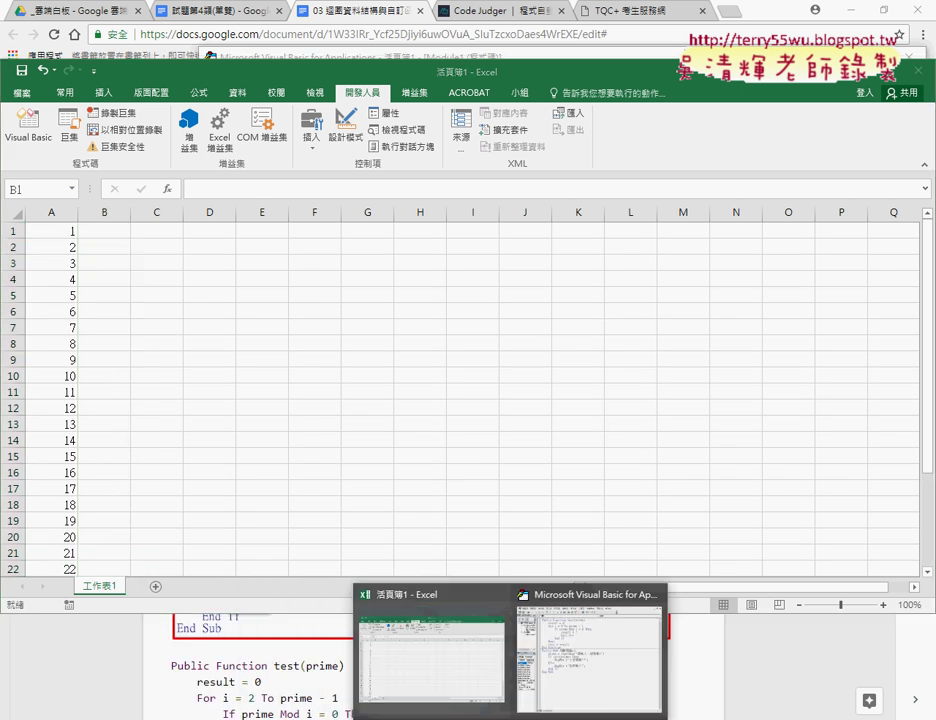
click(588, 655)
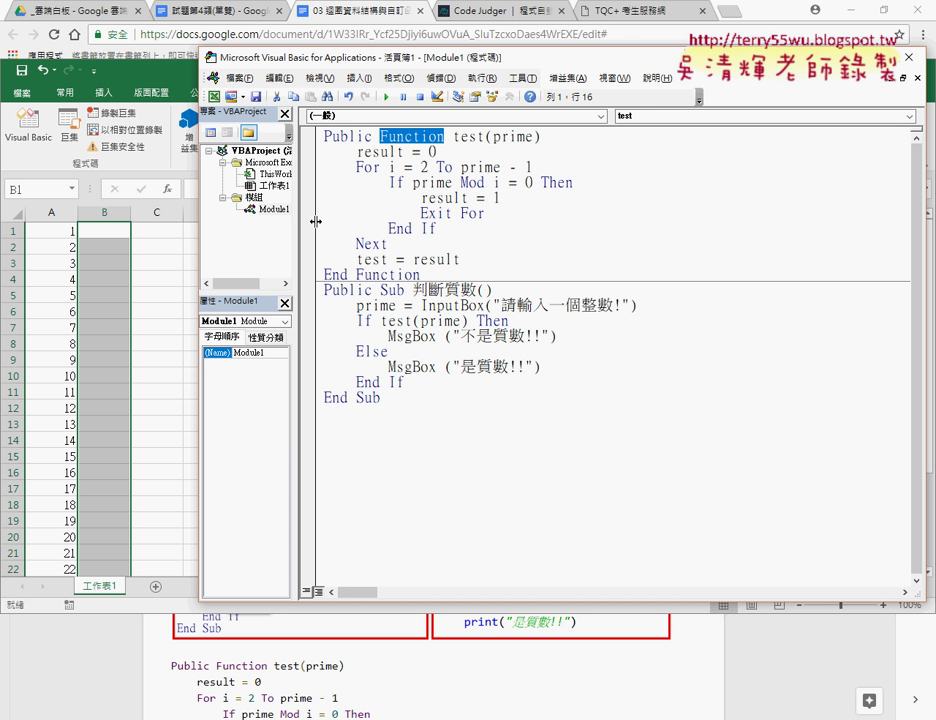
Widen the Project Explorer and select Module1 to view the test function, then return to Excel.
mouse_move(295, 222)
mouse_down()
mouse_move(334, 222)
mouse_move(291, 214)
mouse_up()
click(276, 209)
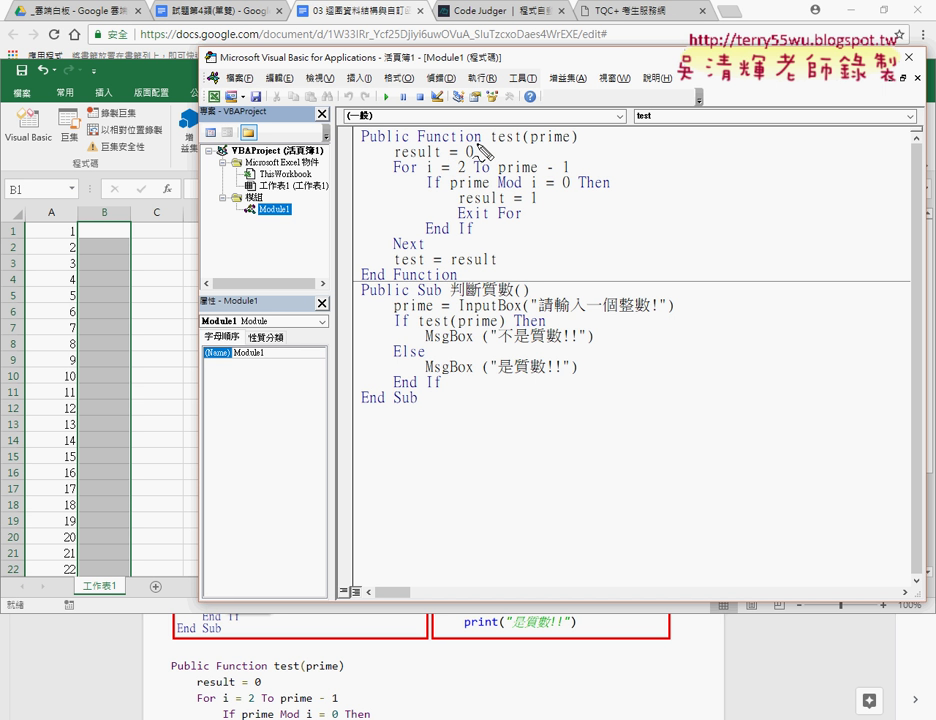
drag(480, 145, 417, 145)
mouse_move(500, 150)
mouse_down()
mouse_move(530, 147)
mouse_move(177, 166)
mouse_move(166, 182)
mouse_move(178, 205)
mouse_up()
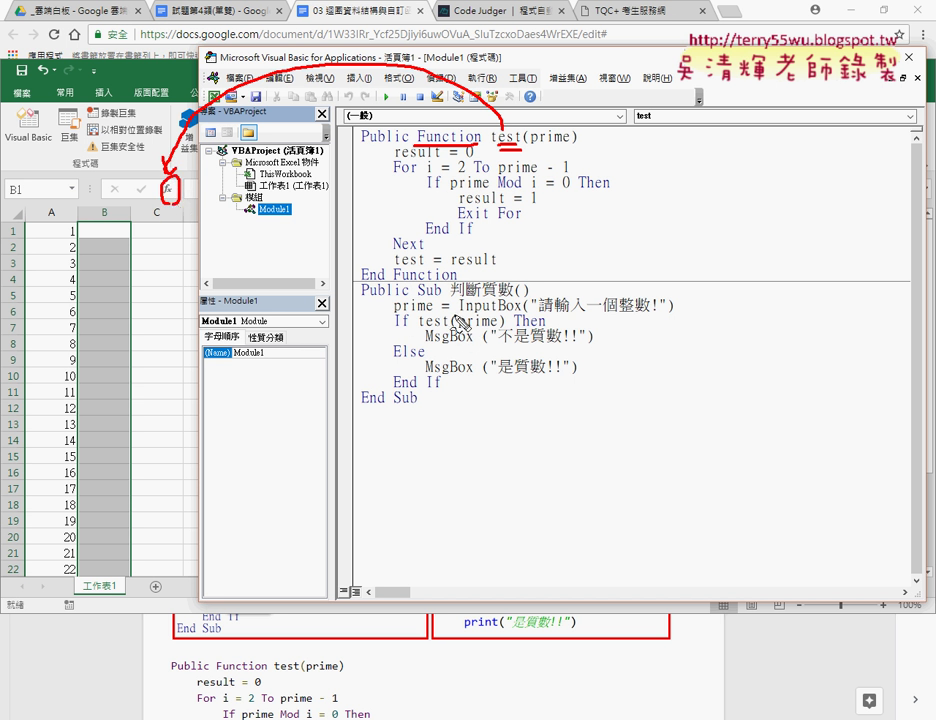
drag(418, 328, 500, 327)
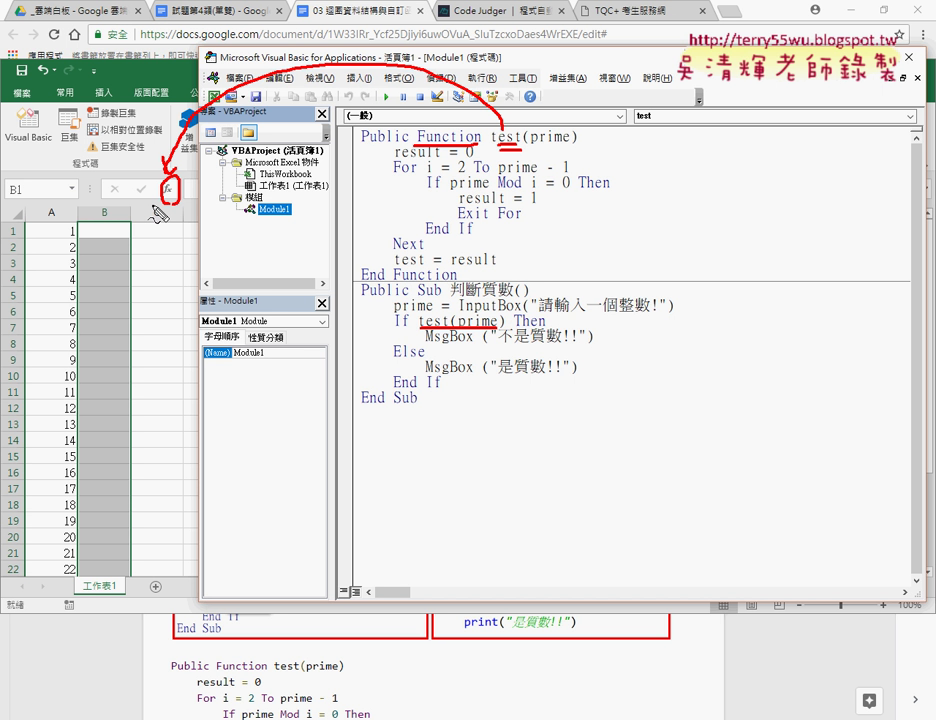
key(Escape)
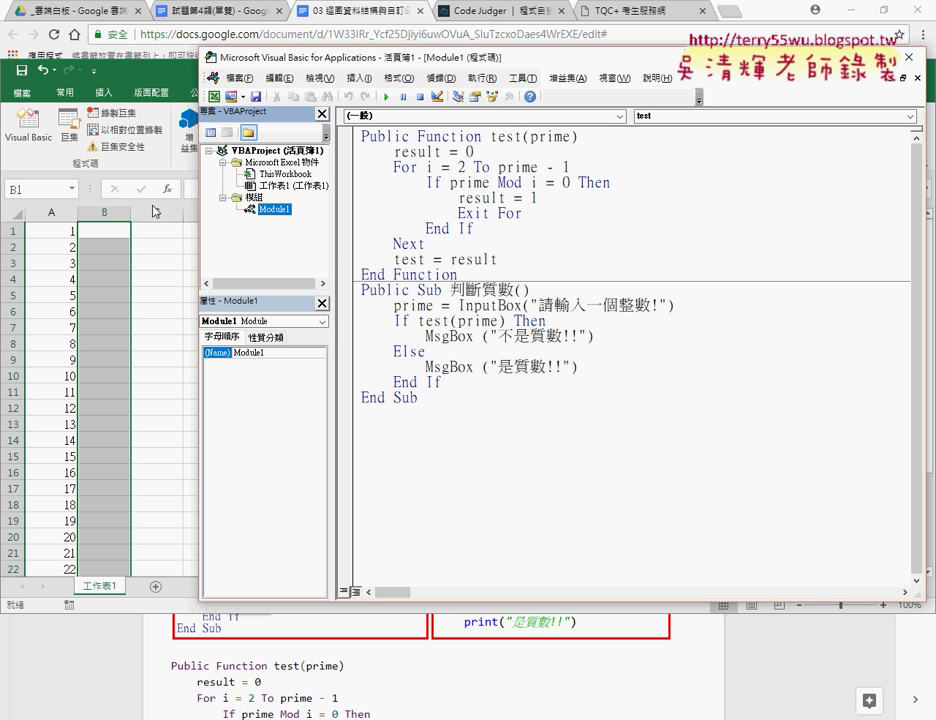
click(109, 230)
Open Insert Function for B1, browse the categories, cancel it, and minimize Excel.
click(109, 230)
click(167, 188)
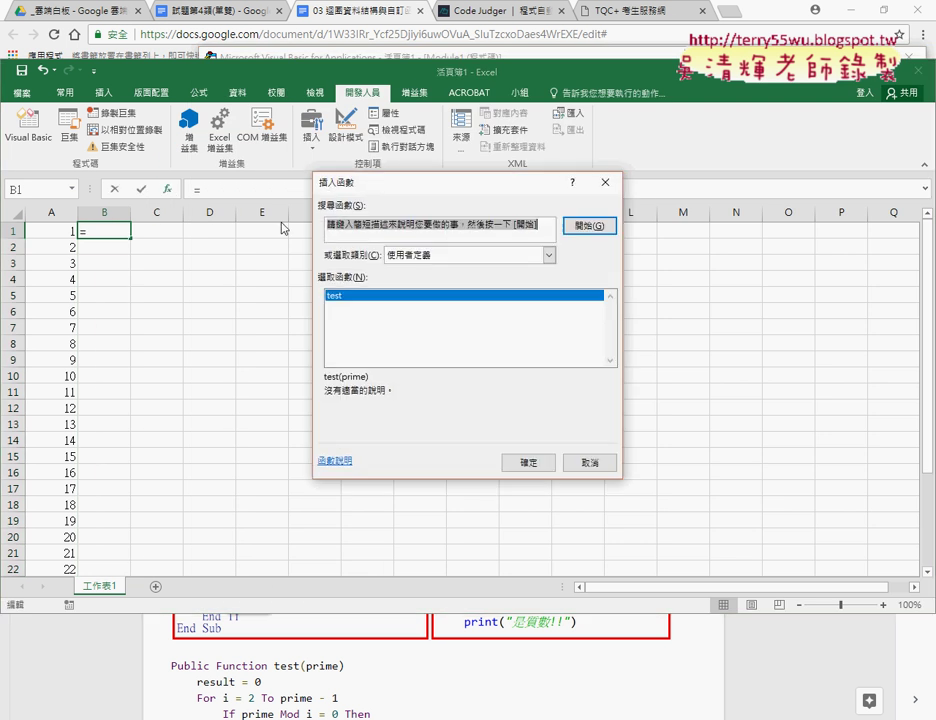
click(445, 256)
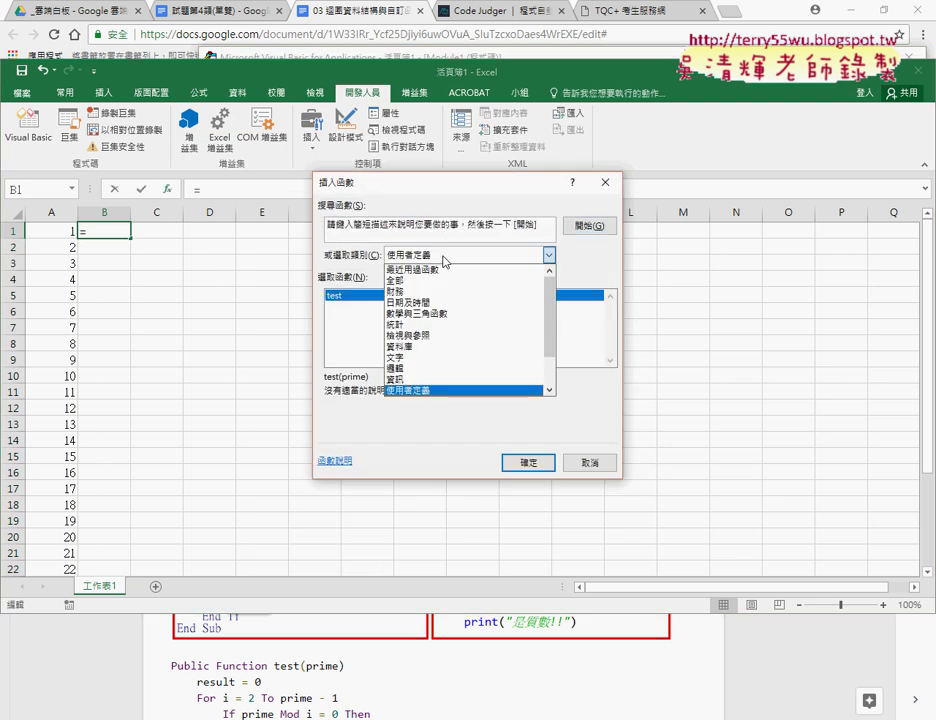
drag(440, 398, 372, 390)
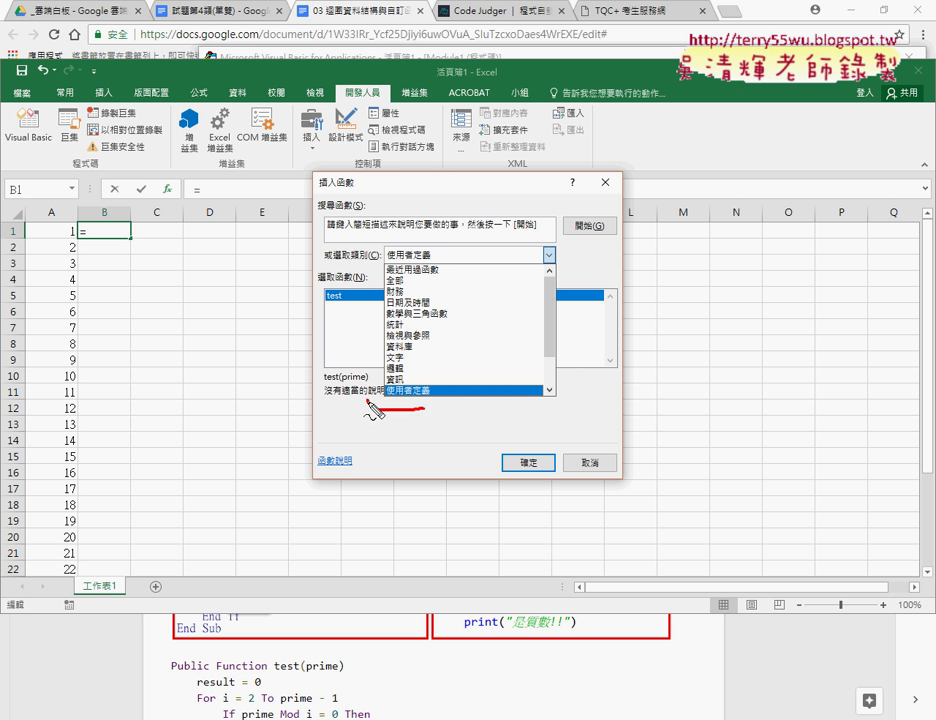
mouse_move(74, 222)
mouse_down()
mouse_move(60, 240)
mouse_move(76, 376)
mouse_up()
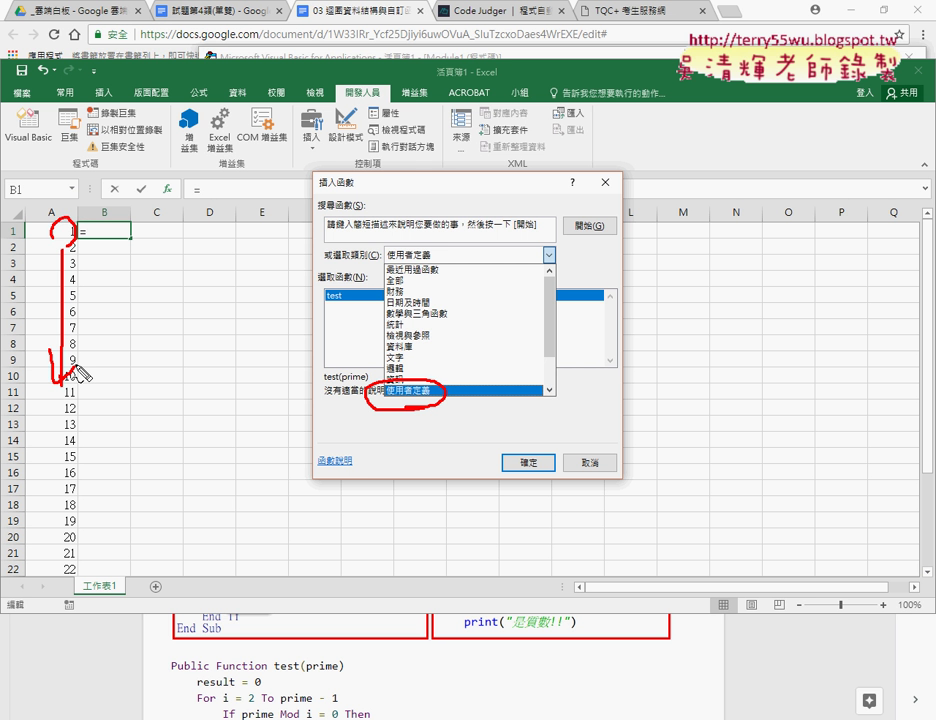
key(Escape)
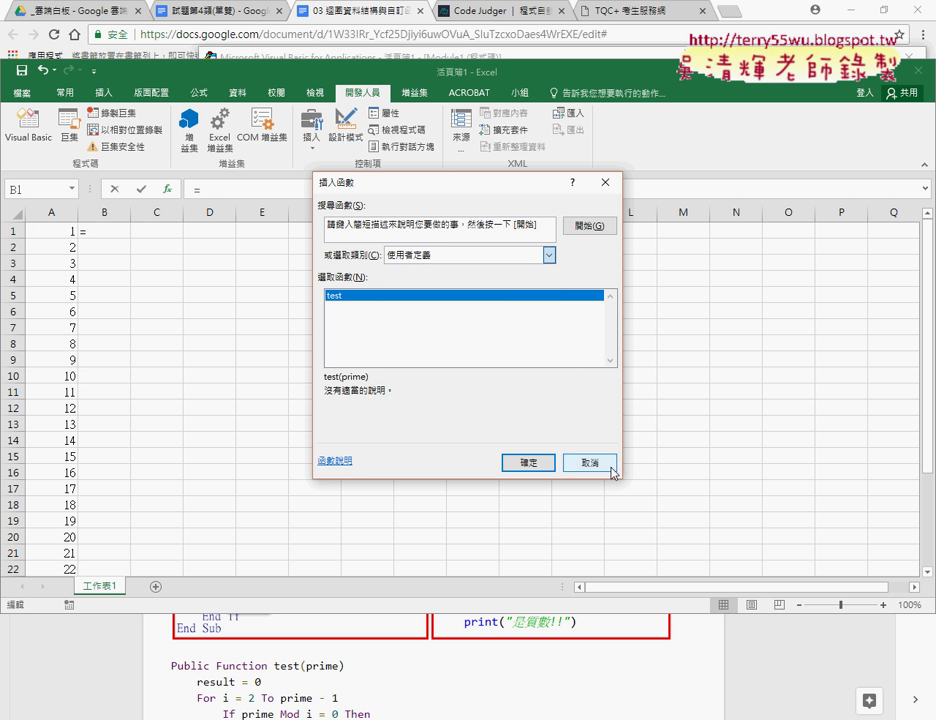
click(606, 465)
click(861, 78)
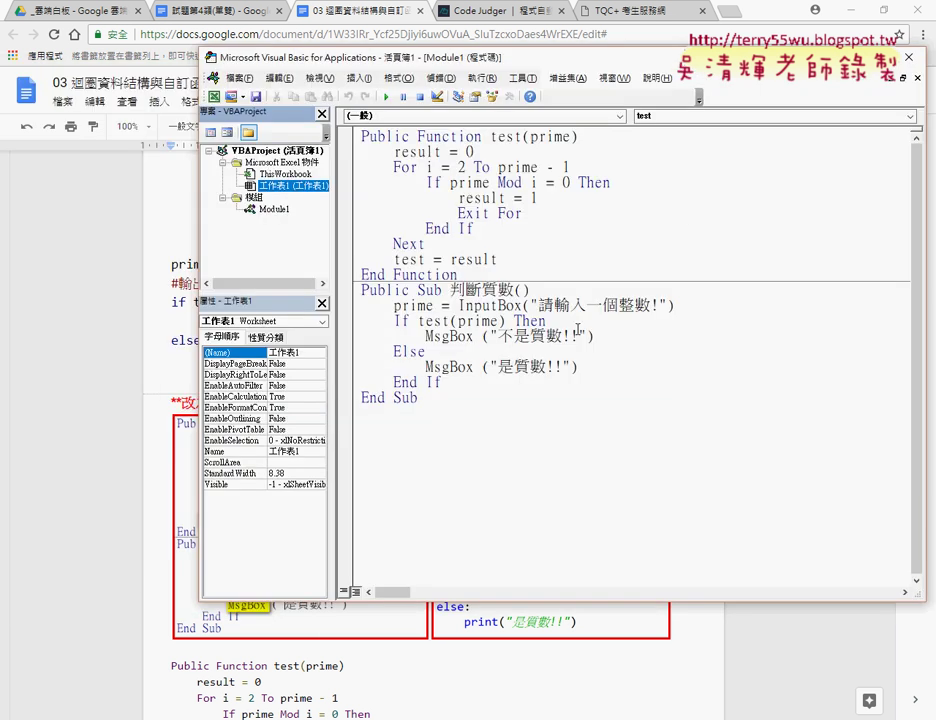
Scroll the Google Docs notes down to the MonthCAI exercise, then switch to Eclipse.
click(150, 630)
scroll(132, 602, down, 3)
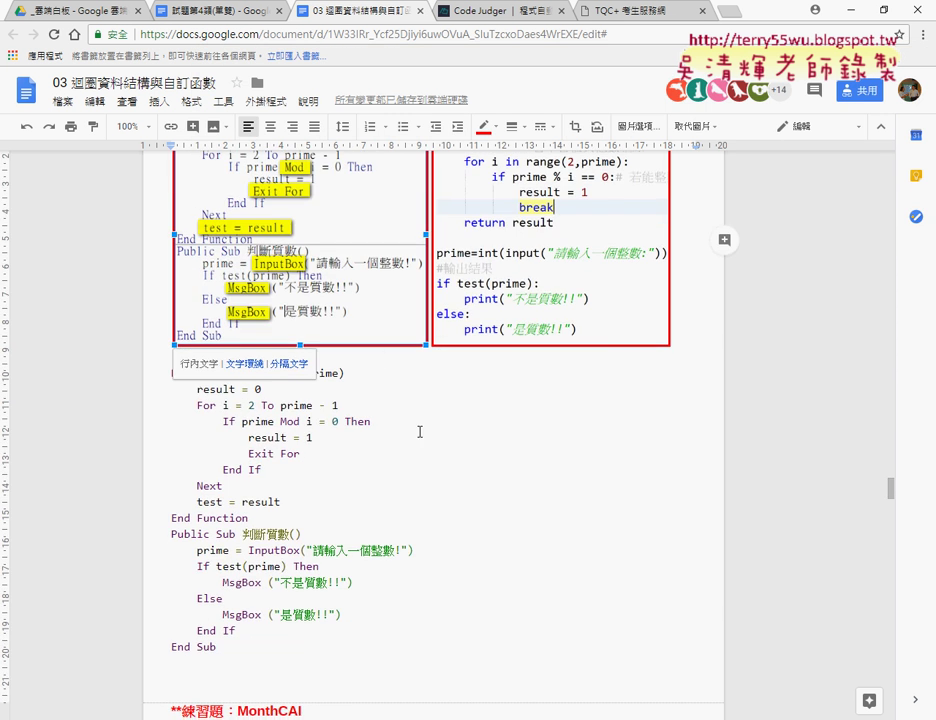
click(424, 470)
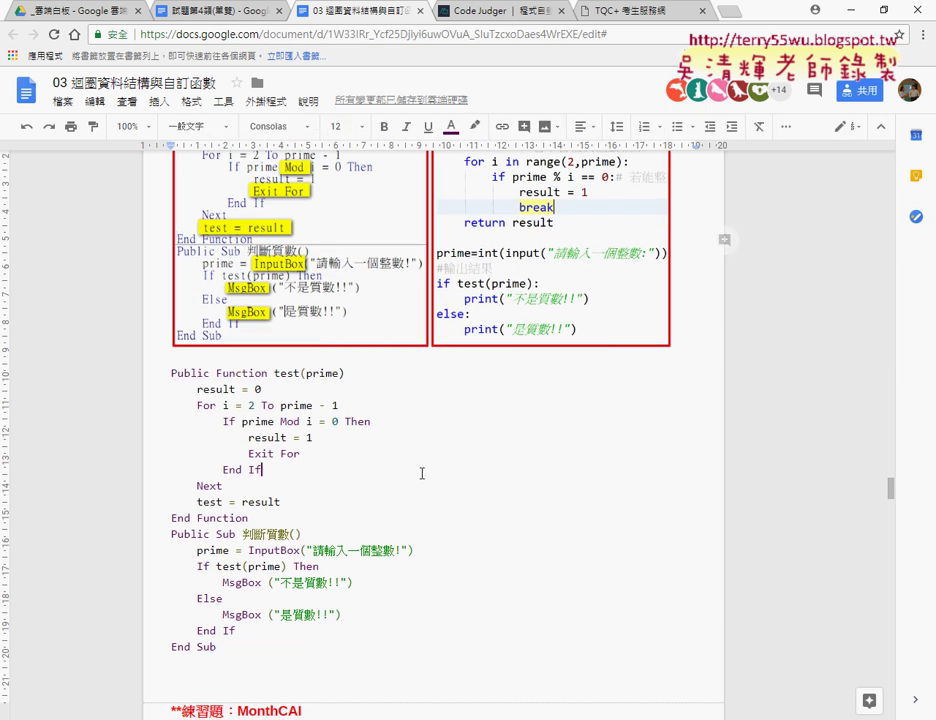
scroll(422, 472, down, 3)
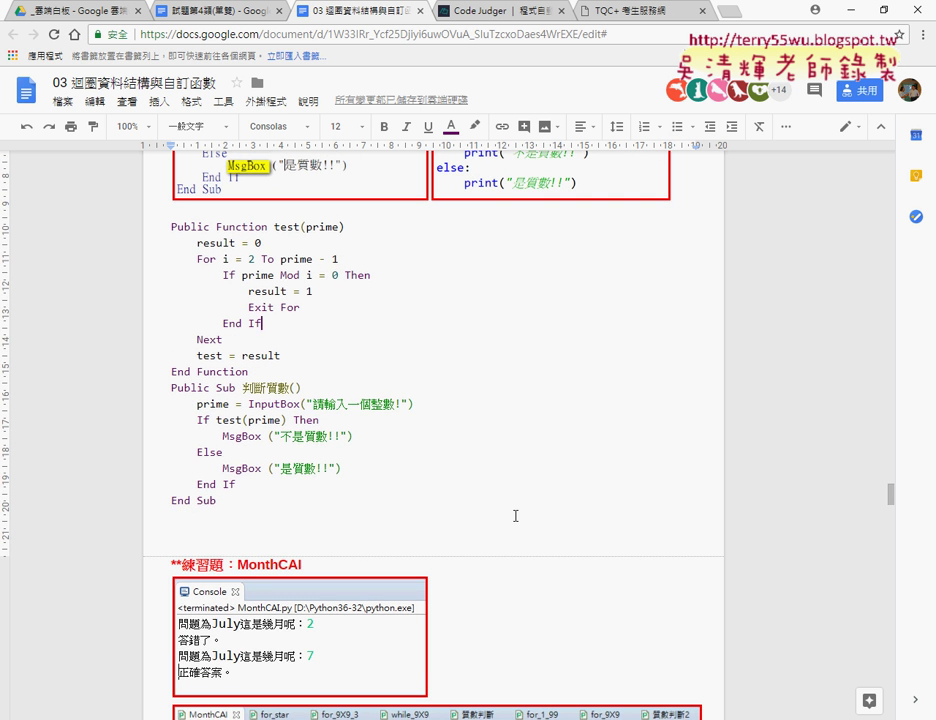
scroll(525, 515, down, 2)
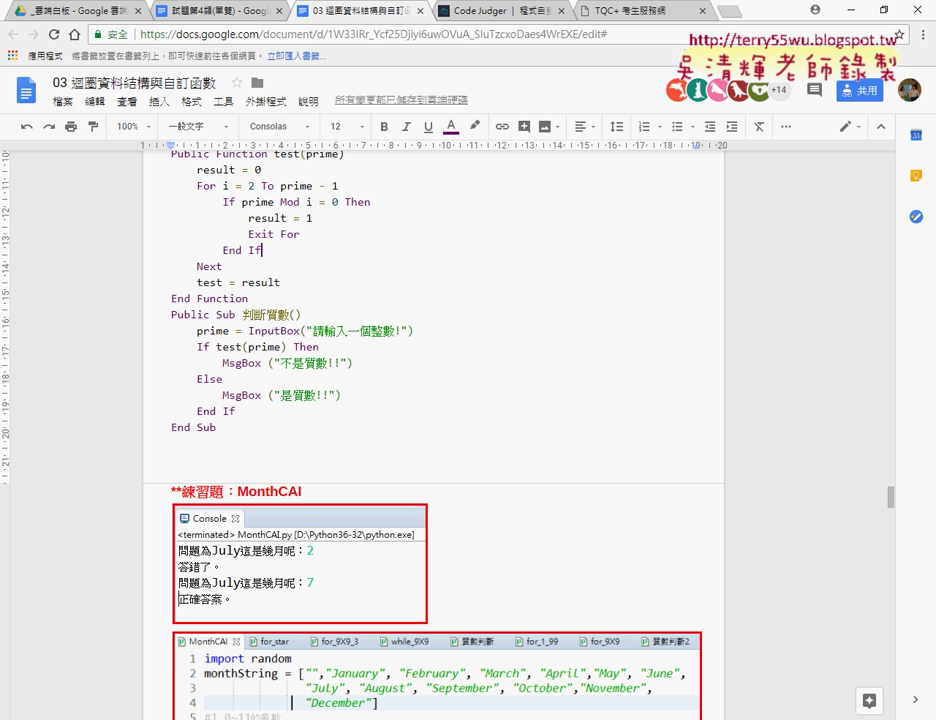
click(488, 671)
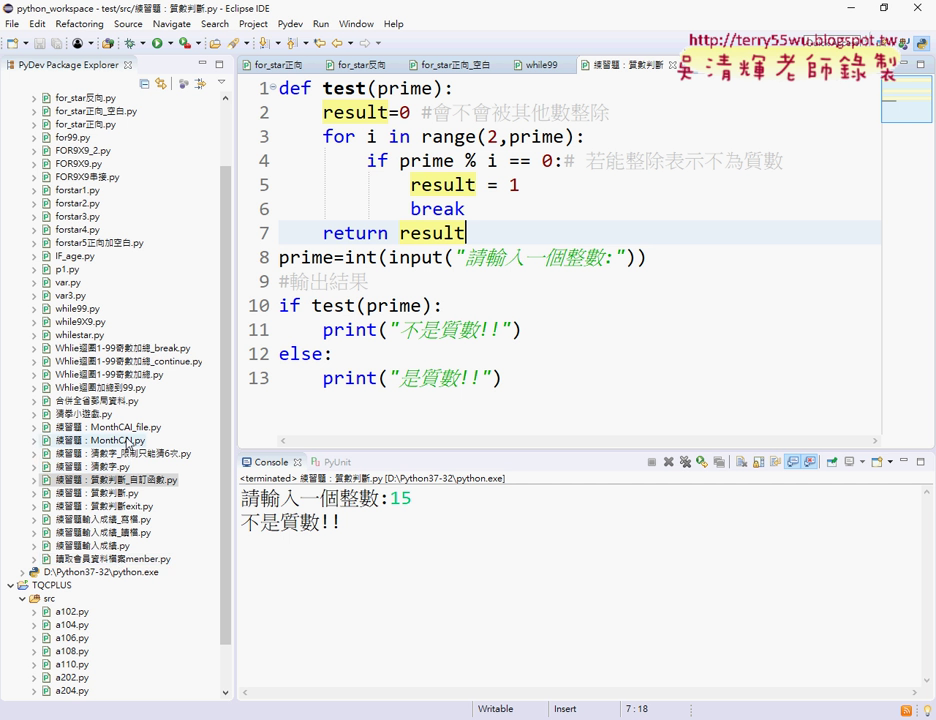
Open MonthCAI.py and run it as a Python program.
double_click(128, 441)
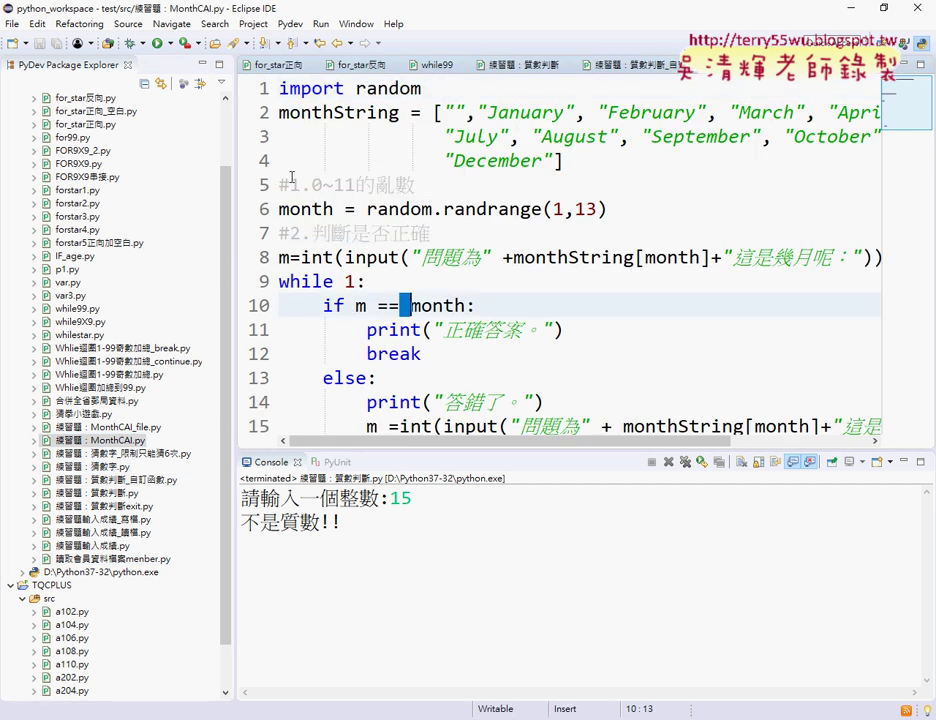
click(157, 43)
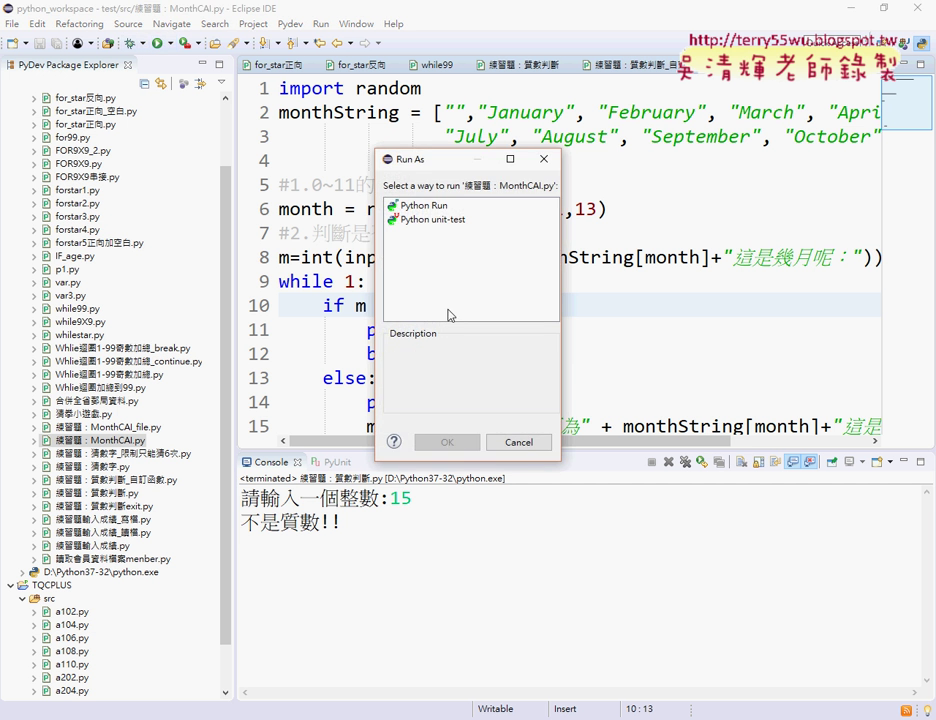
double_click(434, 205)
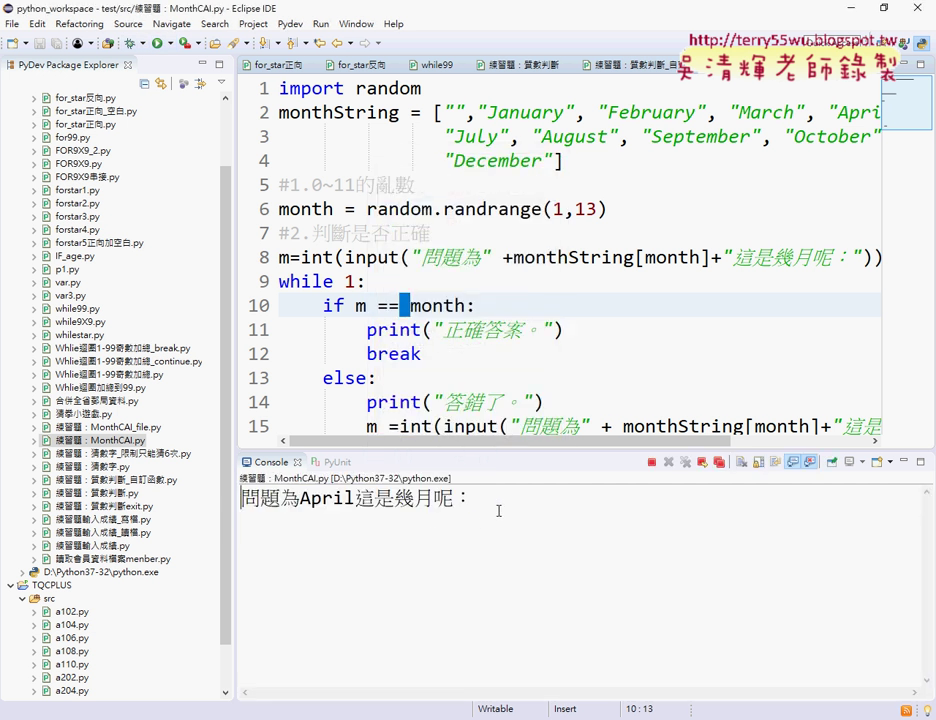
Answer the prompt for April's month number with wrong guesses 3, 2 and 6.
drag(354, 498, 300, 498)
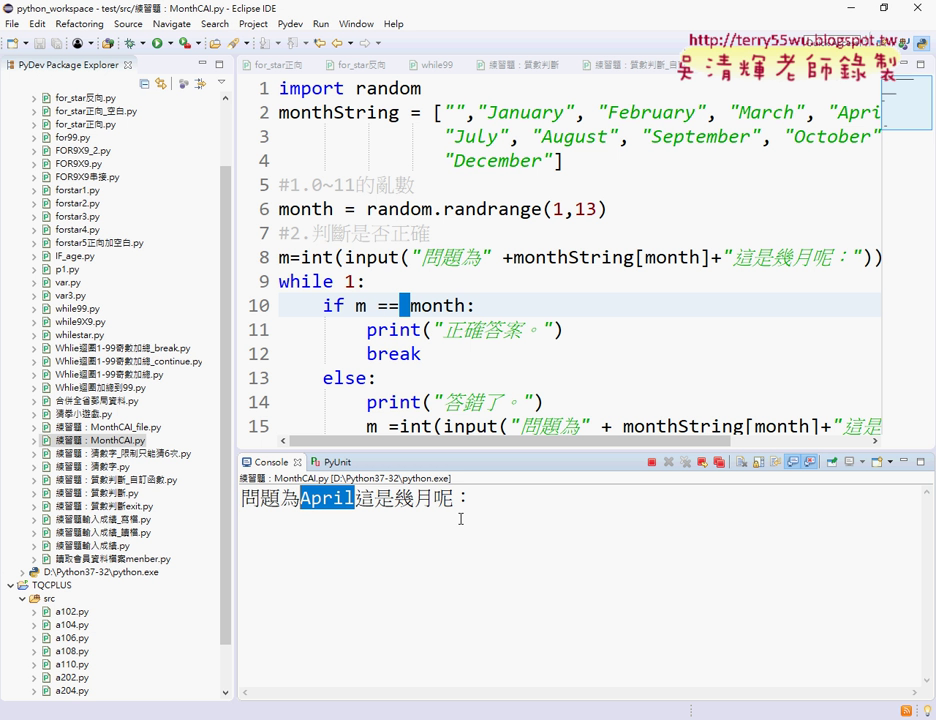
click(515, 497)
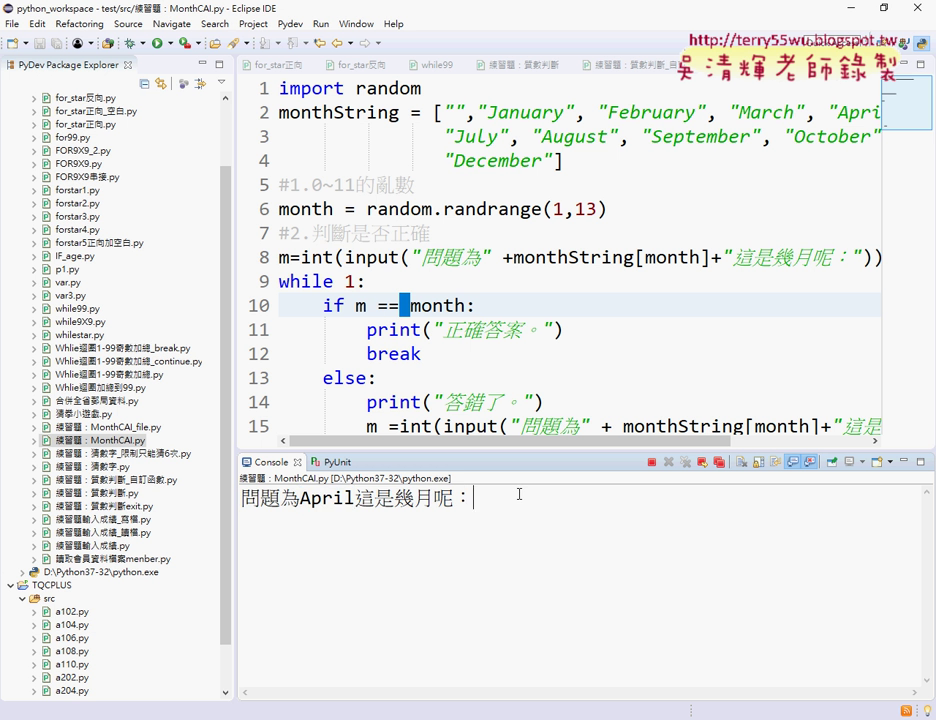
text(3)
key(Return)
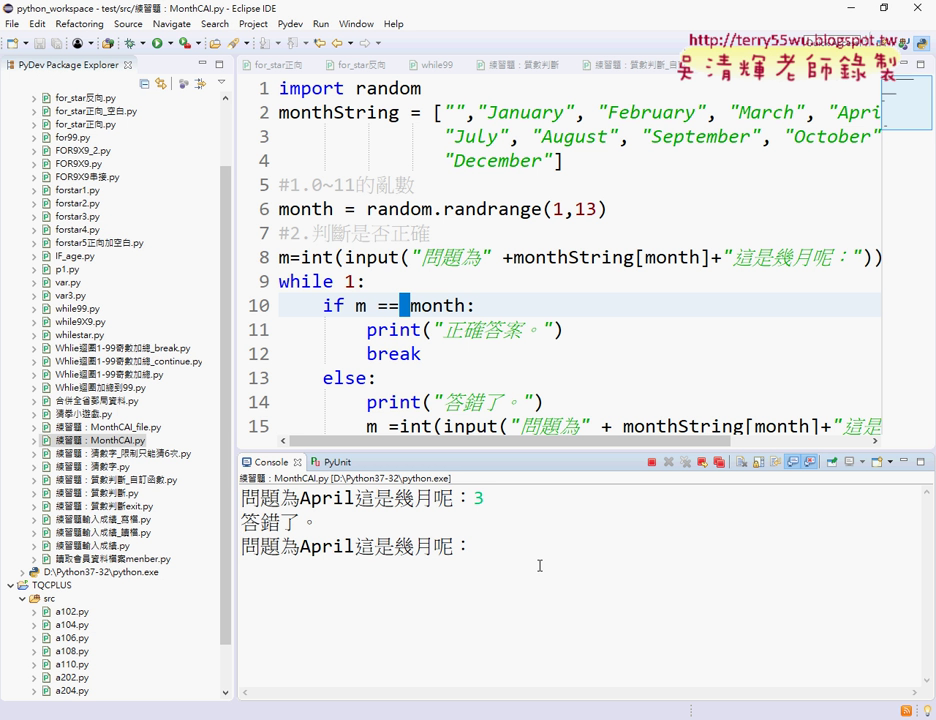
text(2)
key(Return)
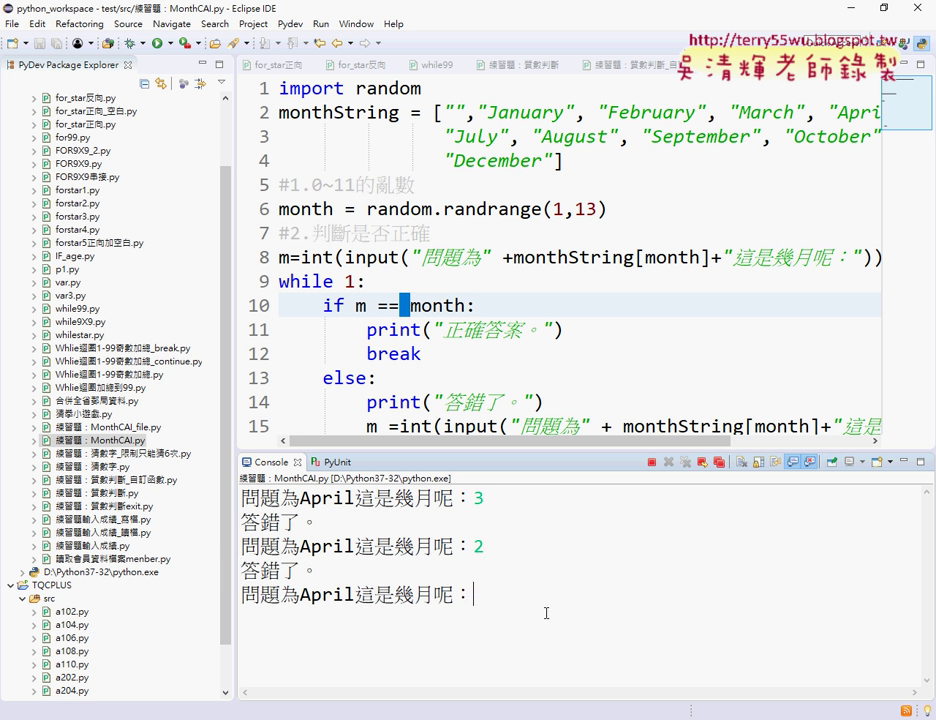
text(6)
key(Return)
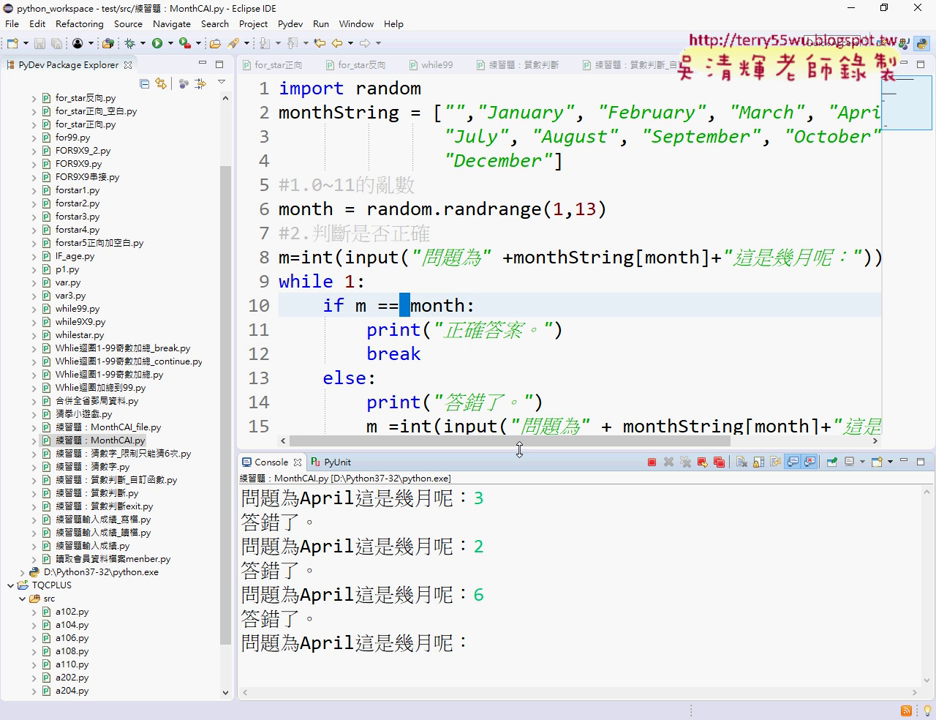
Guess 9, then the correct answer 4, and restore the editor size, highlighting January.
drag(519, 450, 519, 146)
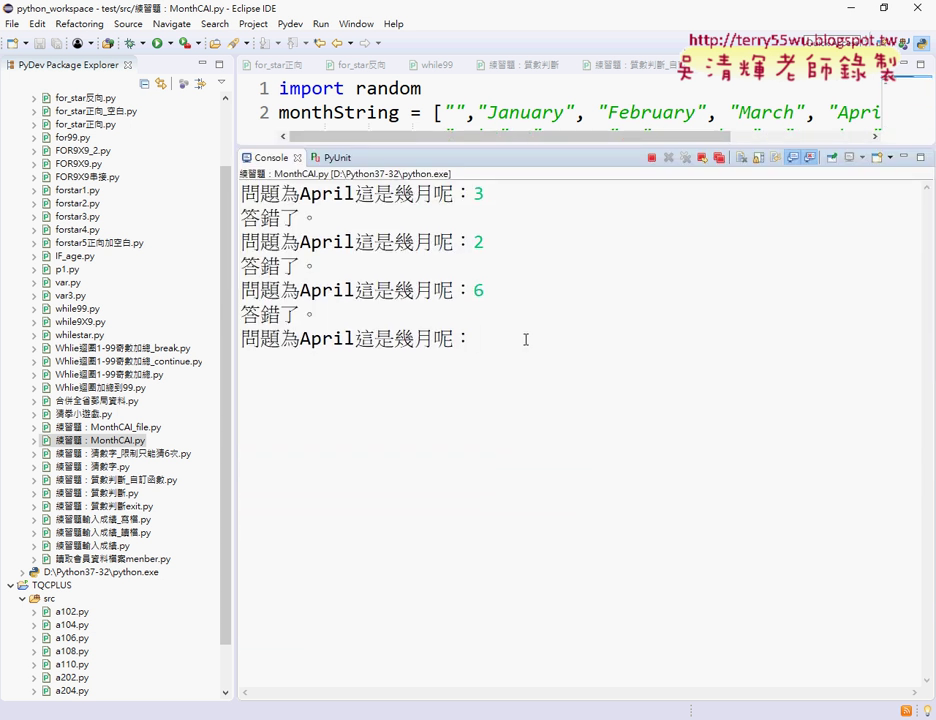
text(9)
key(Return)
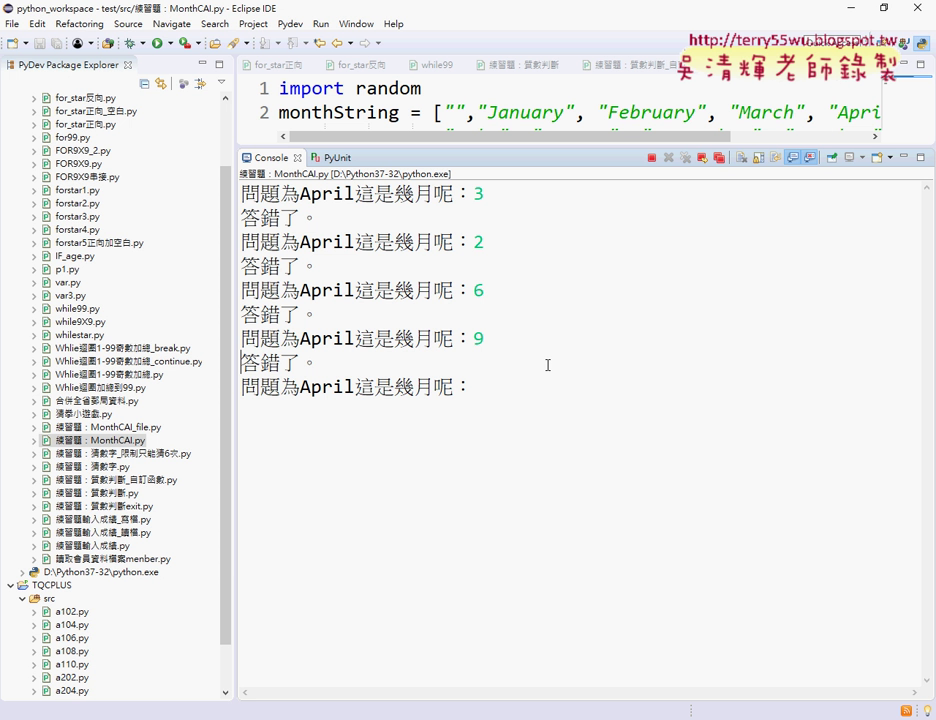
click(537, 389)
text(4)
key(Return)
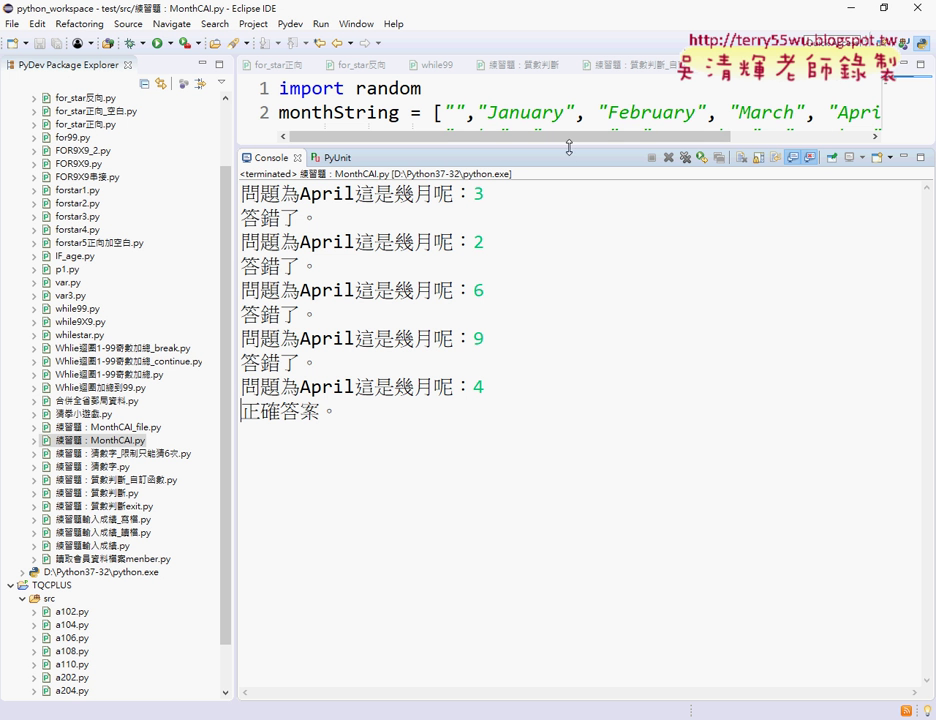
drag(569, 147, 569, 208)
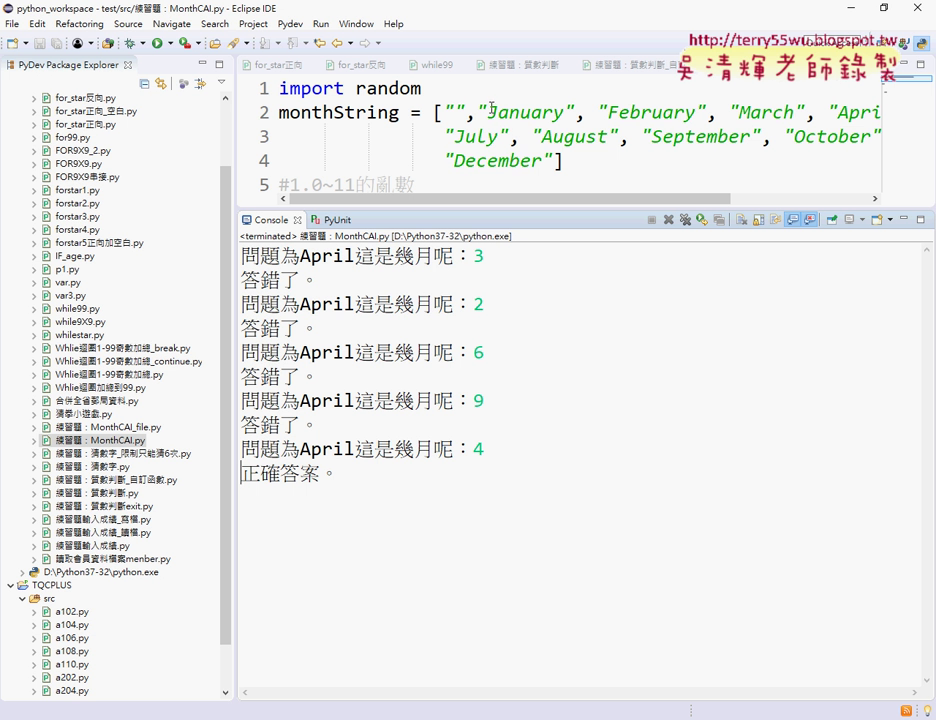
drag(488, 112, 565, 112)
key(ctrl+c)
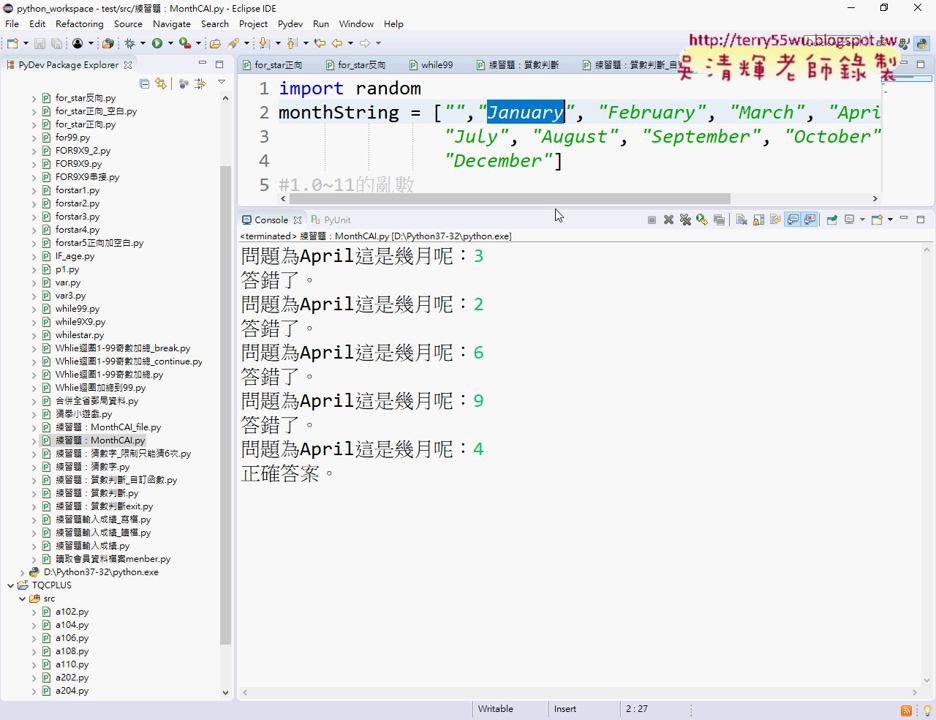
In Excel, paste January into C1 and fill down through December in C12.
mouse_move(543, 718)
click(425, 645)
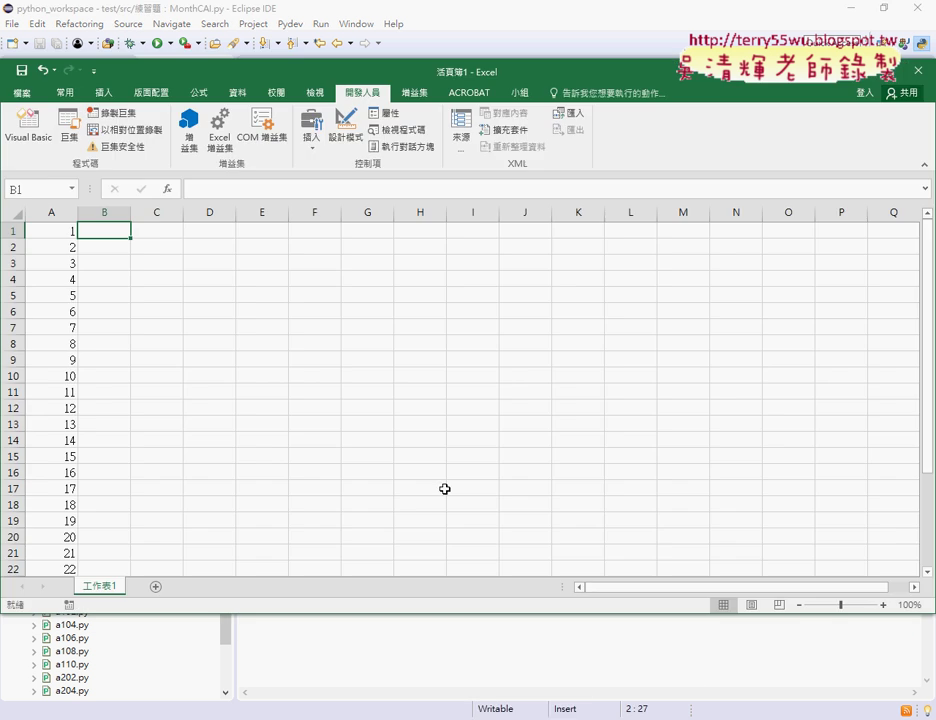
click(160, 233)
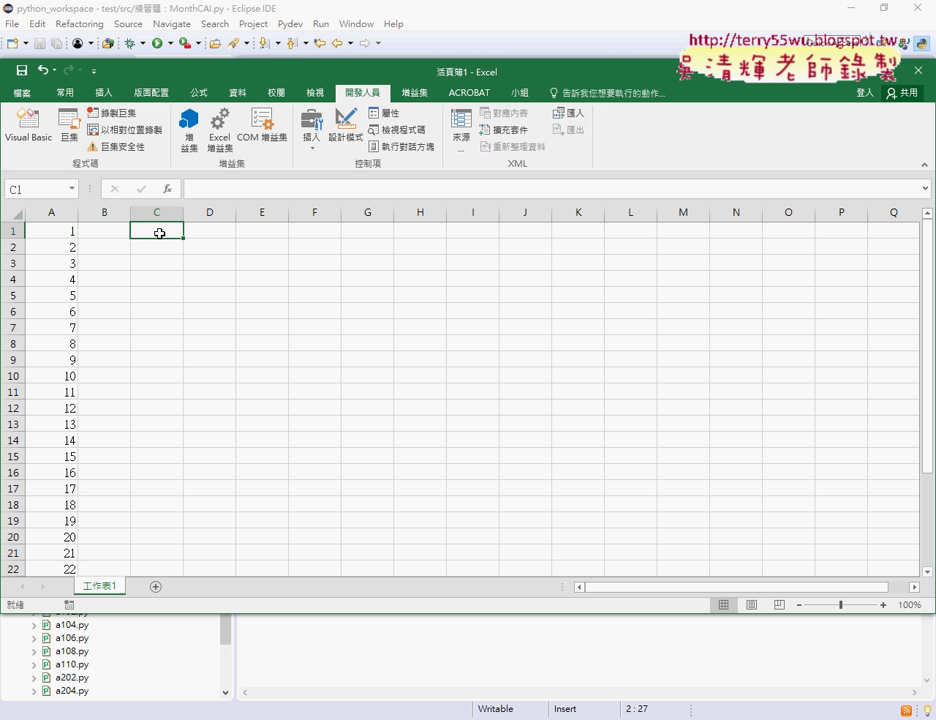
key(ctrl+v)
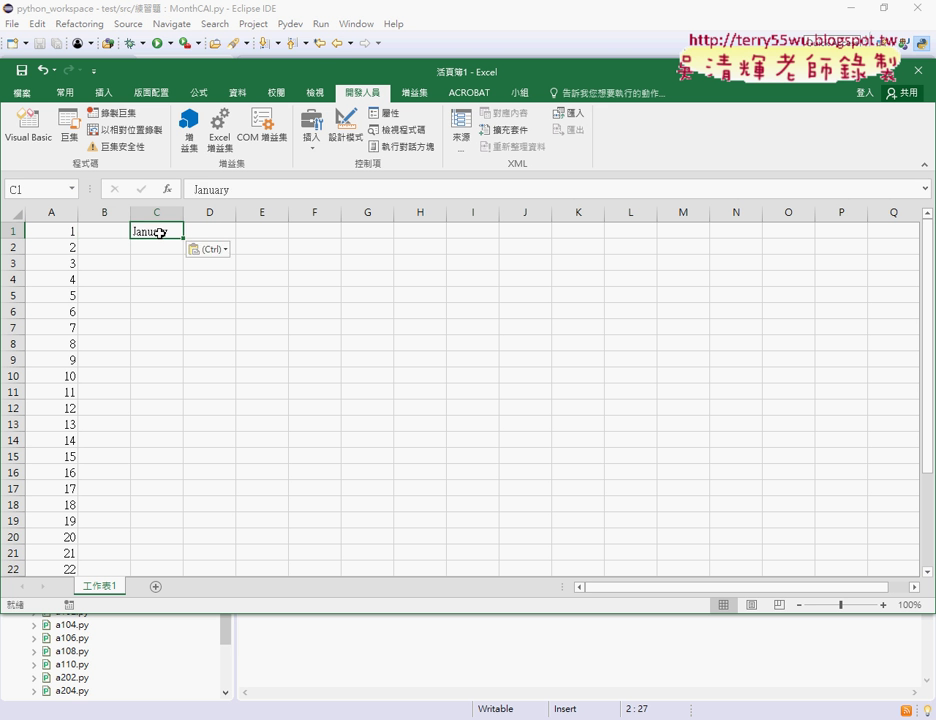
drag(183, 238, 179, 420)
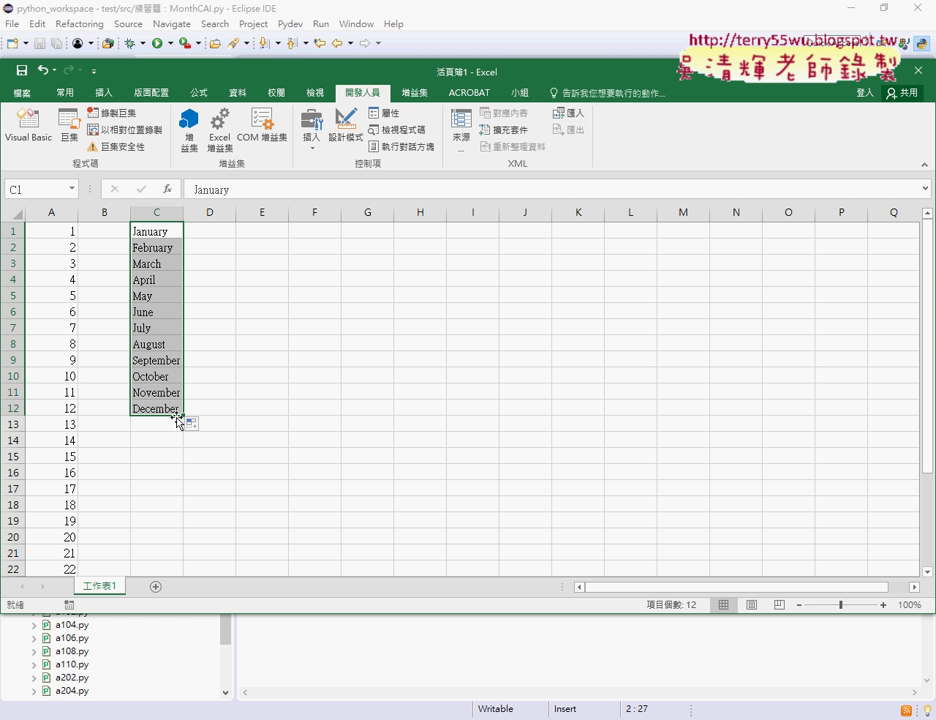
click(358, 700)
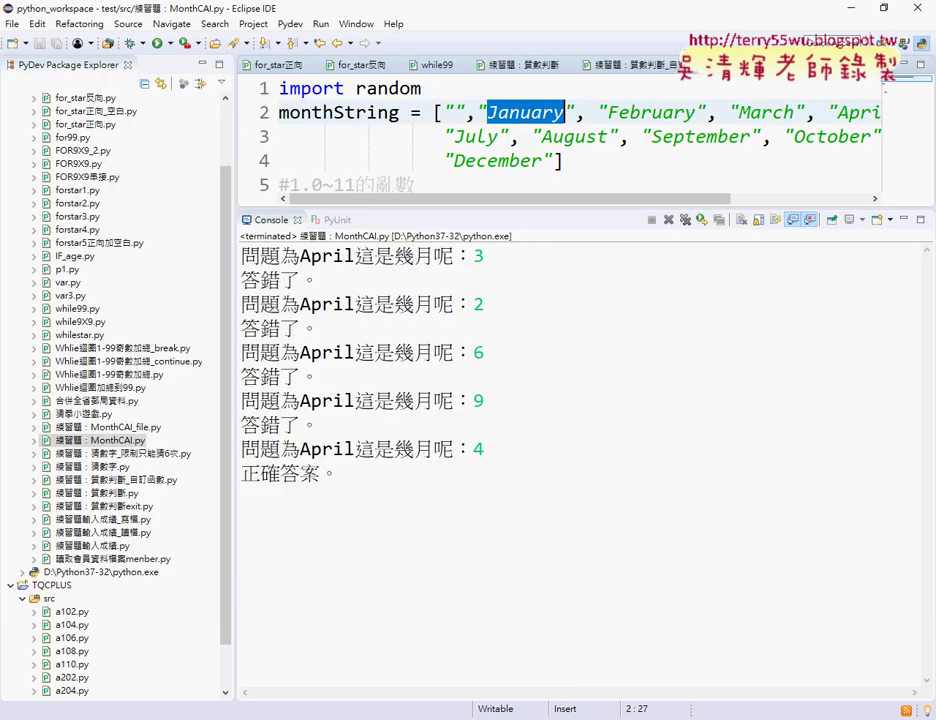
drag(242, 257, 299, 257)
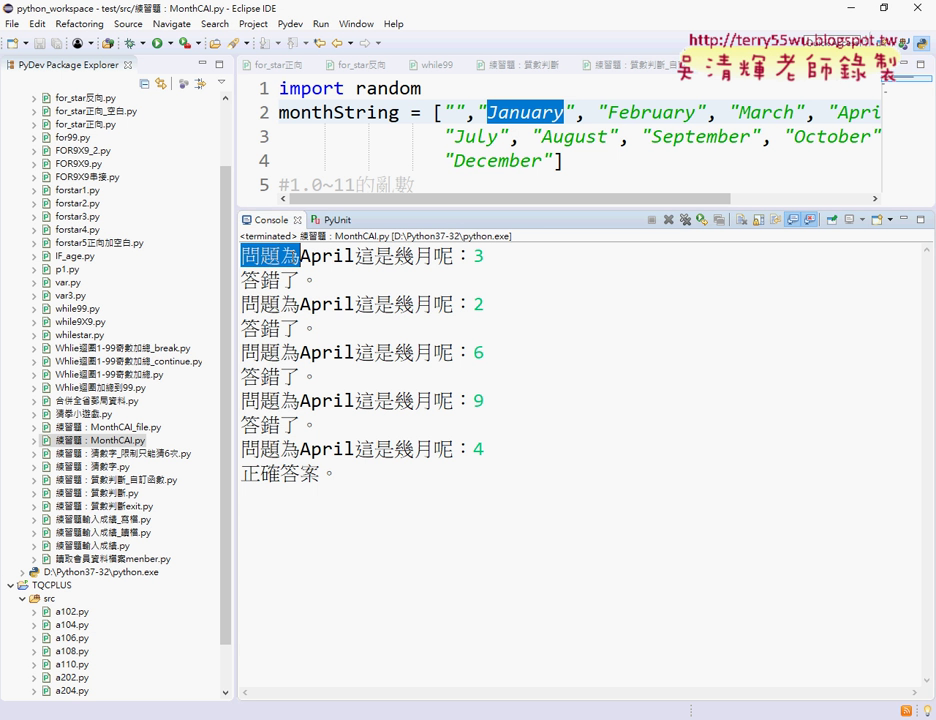
double_click(347, 258)
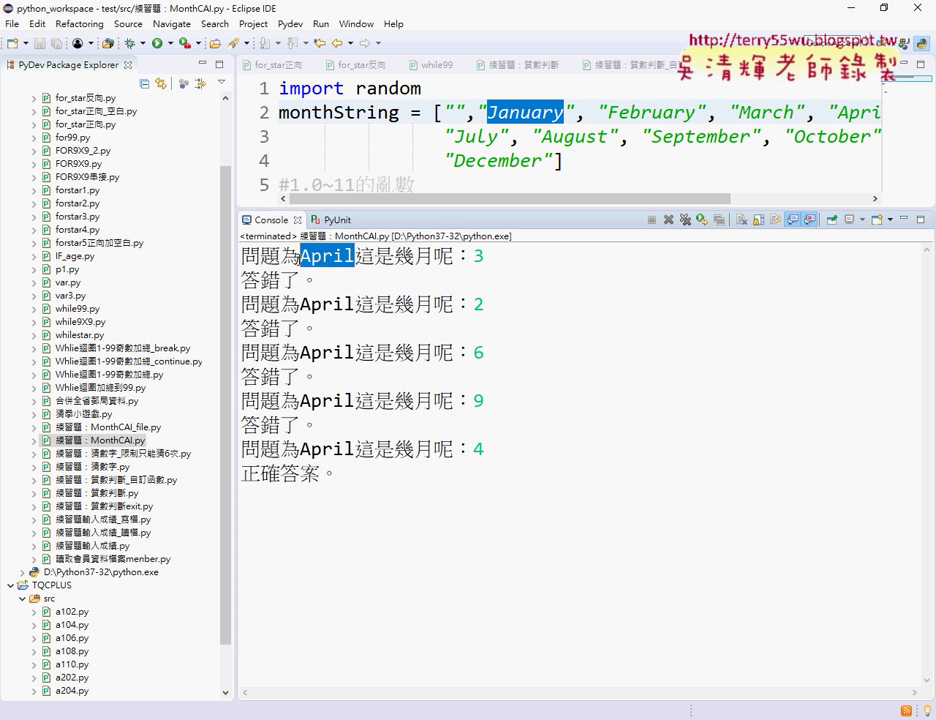
drag(355, 257, 473, 257)
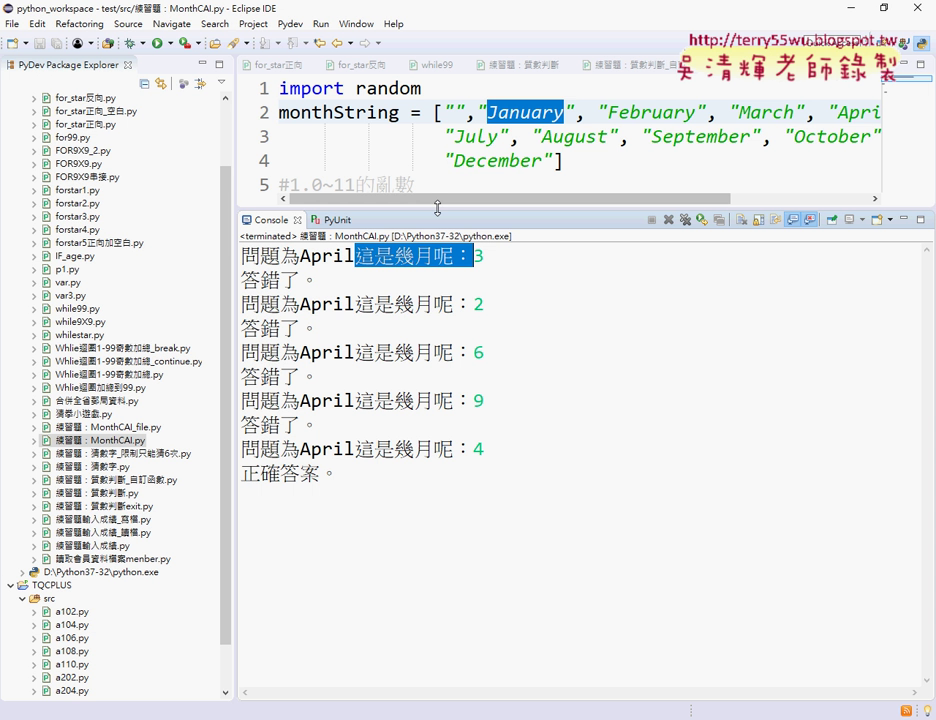
drag(437, 207, 437, 216)
drag(421, 88, 357, 88)
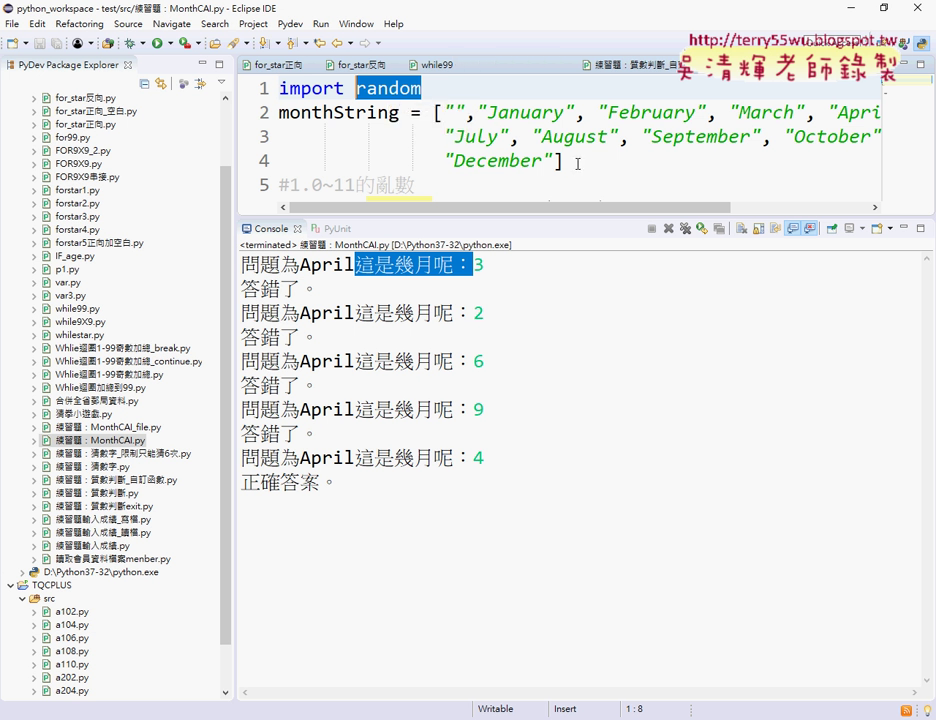
Narrow the Package Explorer to widen the editor and select the monthString variable name.
mouse_move(565, 160)
mouse_down()
mouse_move(287, 115)
mouse_move(205, 82)
mouse_up()
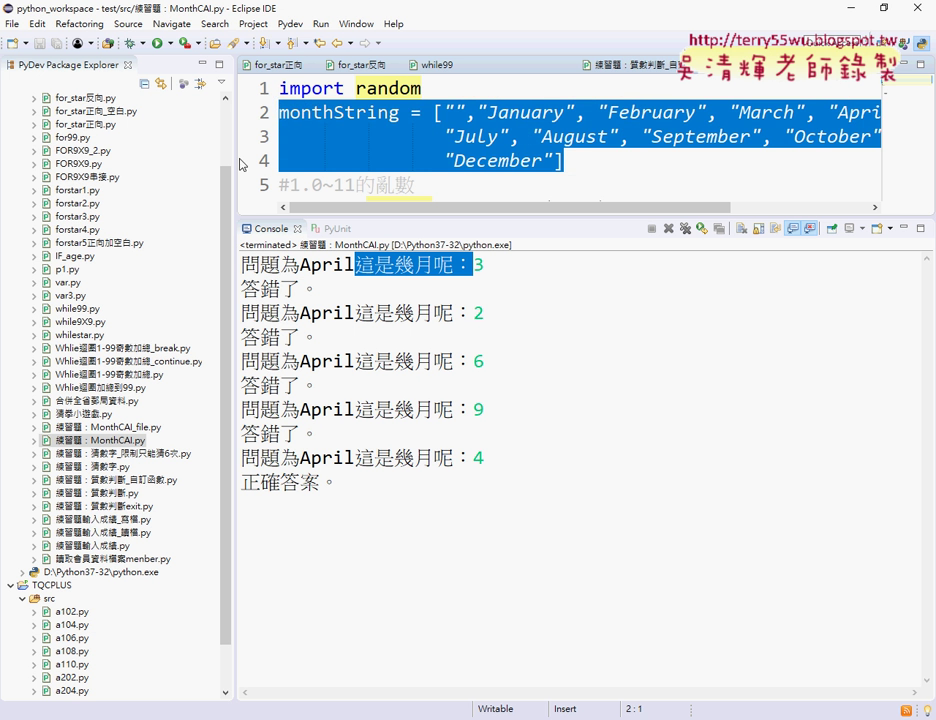
drag(234, 160, 130, 160)
drag(296, 113, 177, 113)
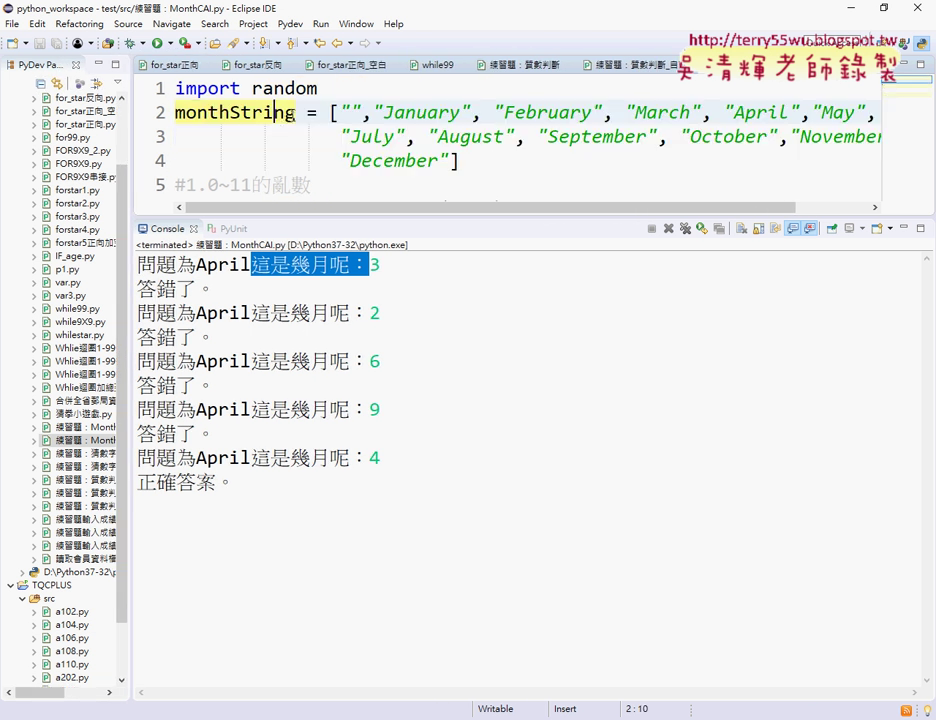
Bracket the monthString list and tick its comma-separated month elements with hand-drawn marks.
mouse_move(214, 113)
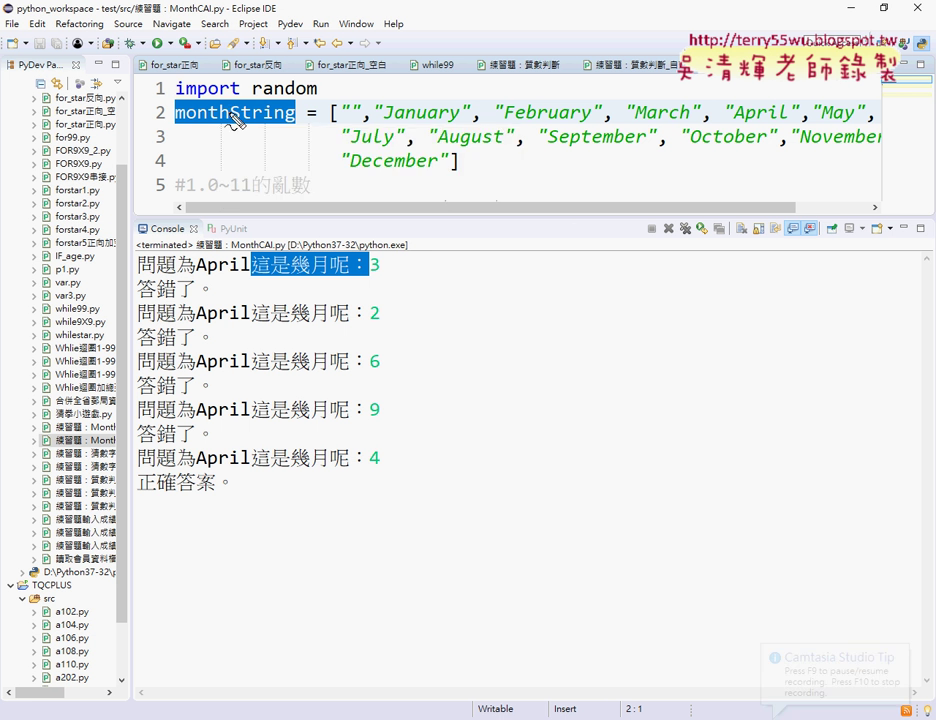
mouse_move(386, 66)
mouse_down()
mouse_move(382, 88)
mouse_move(410, 97)
mouse_up()
drag(530, 66, 532, 89)
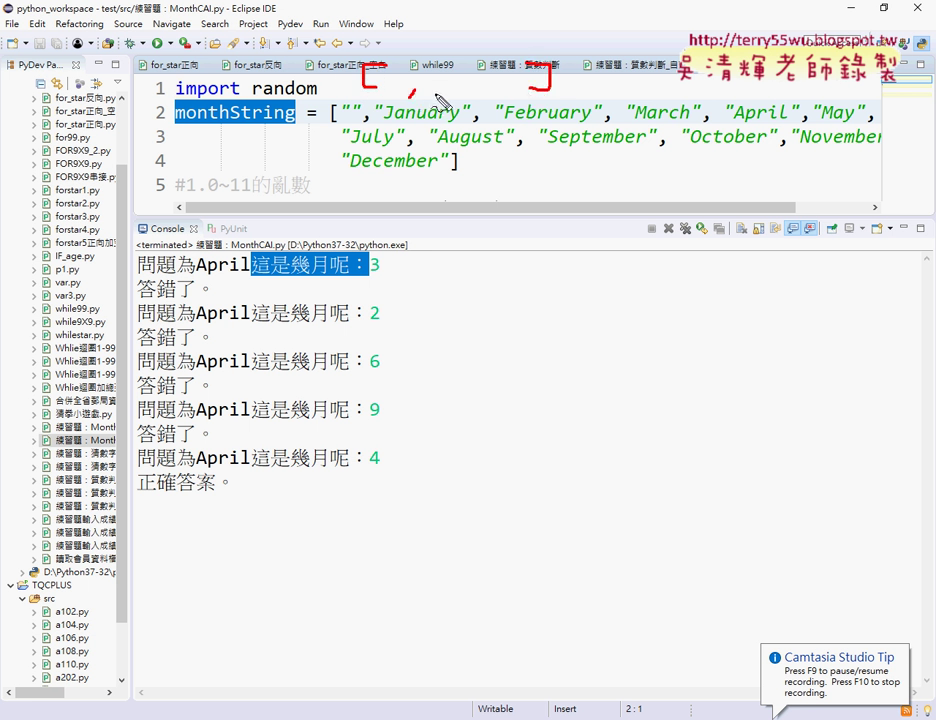
mouse_move(444, 88)
mouse_down()
mouse_move(440, 97)
mouse_move(484, 97)
mouse_up()
mouse_move(508, 88)
mouse_down()
mouse_move(504, 97)
mouse_move(516, 97)
mouse_up()
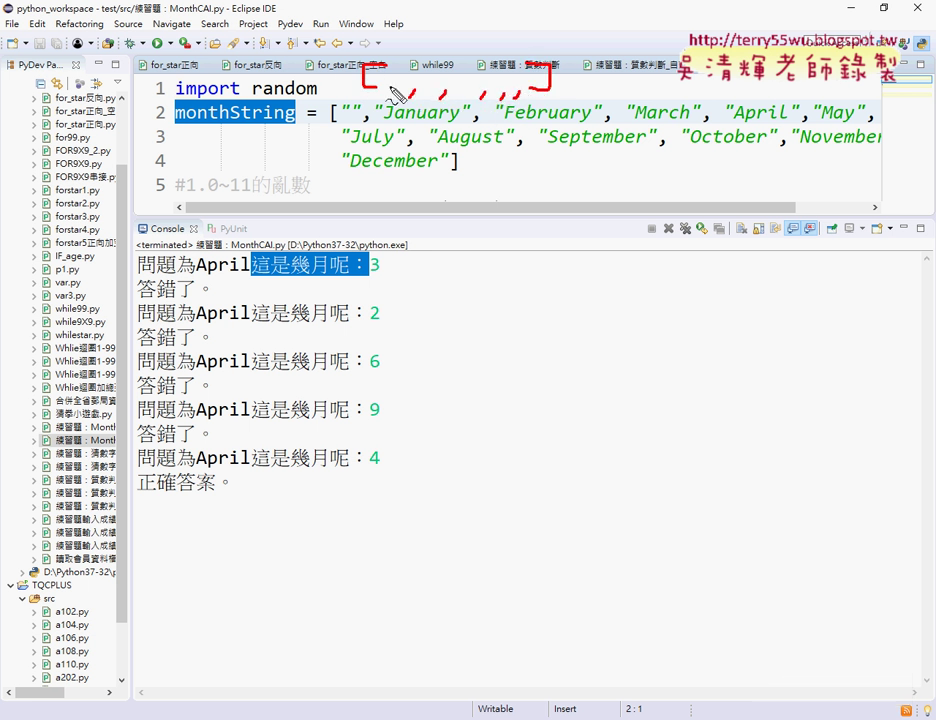